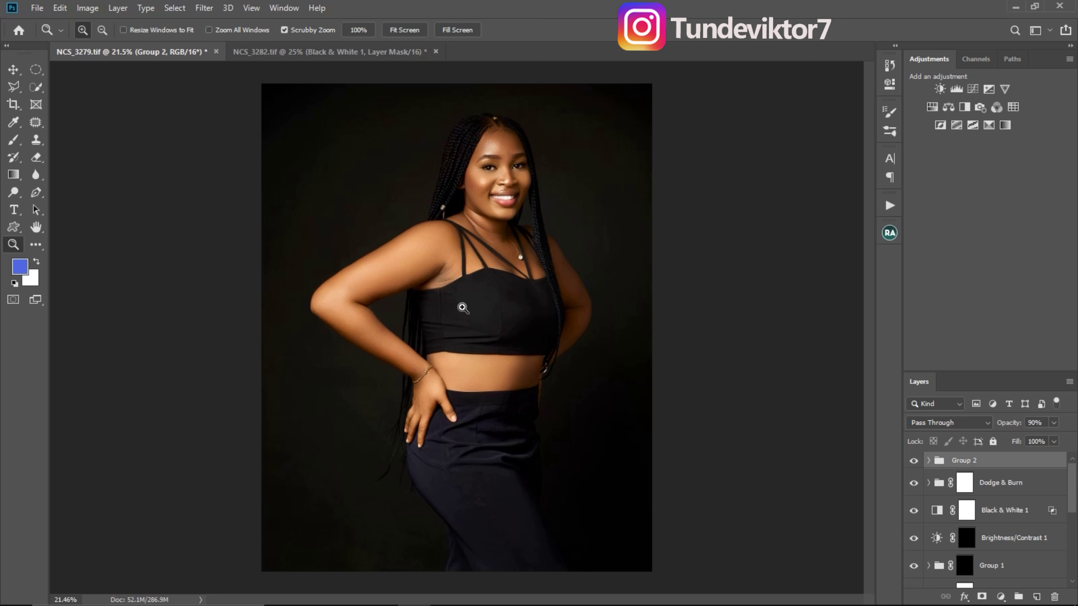
- Add a Hue/Saturation adjustment layer above Group 2 with Saturation set to +52
left_click_drag(520, 358, 569, 376)
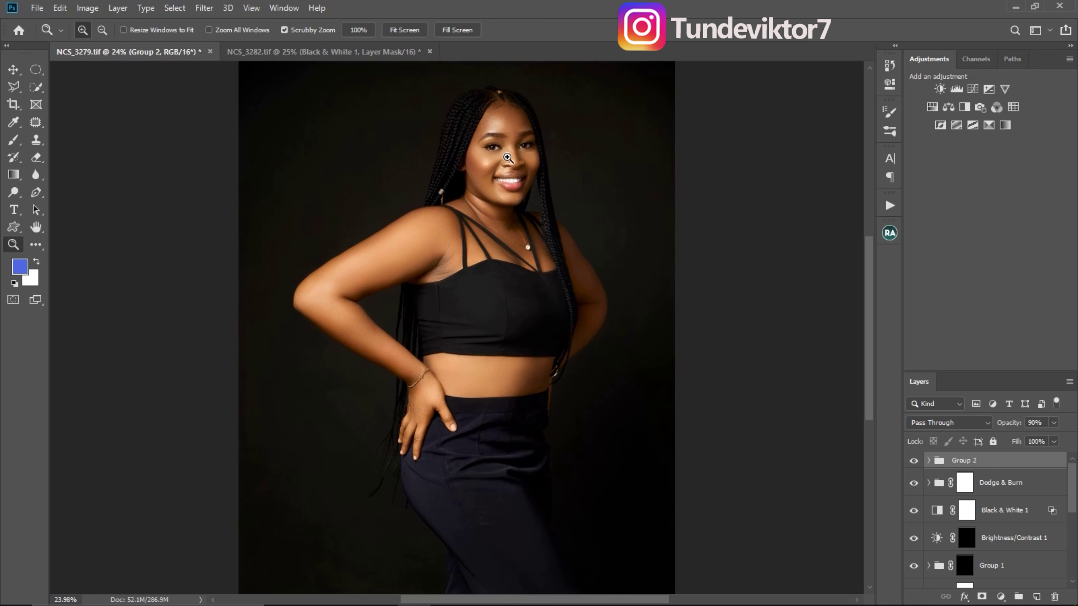
left_click_drag(507, 158, 526, 161)
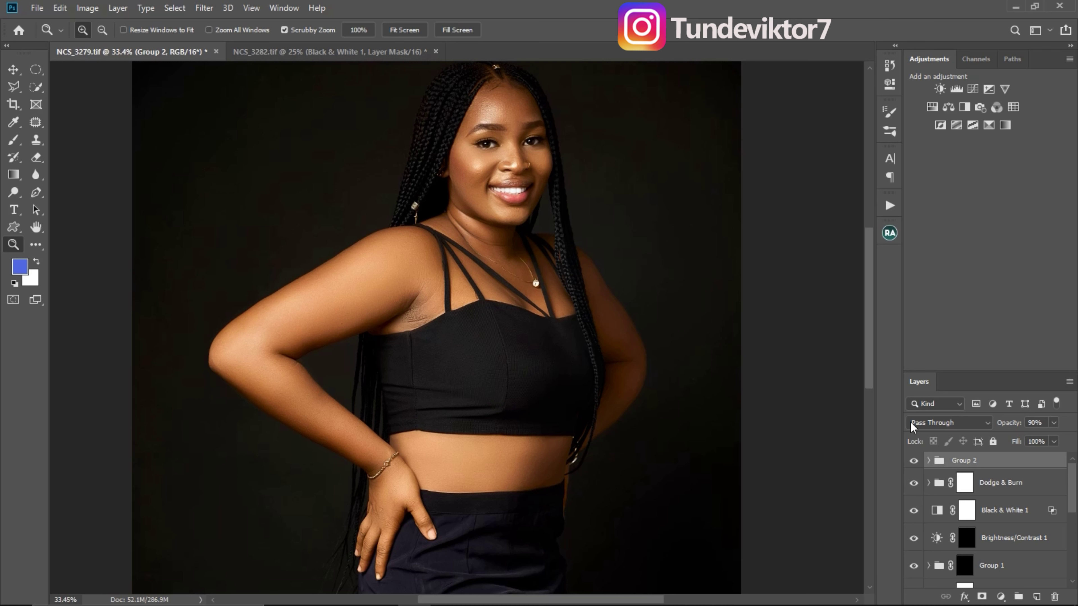
left_click(932, 107)
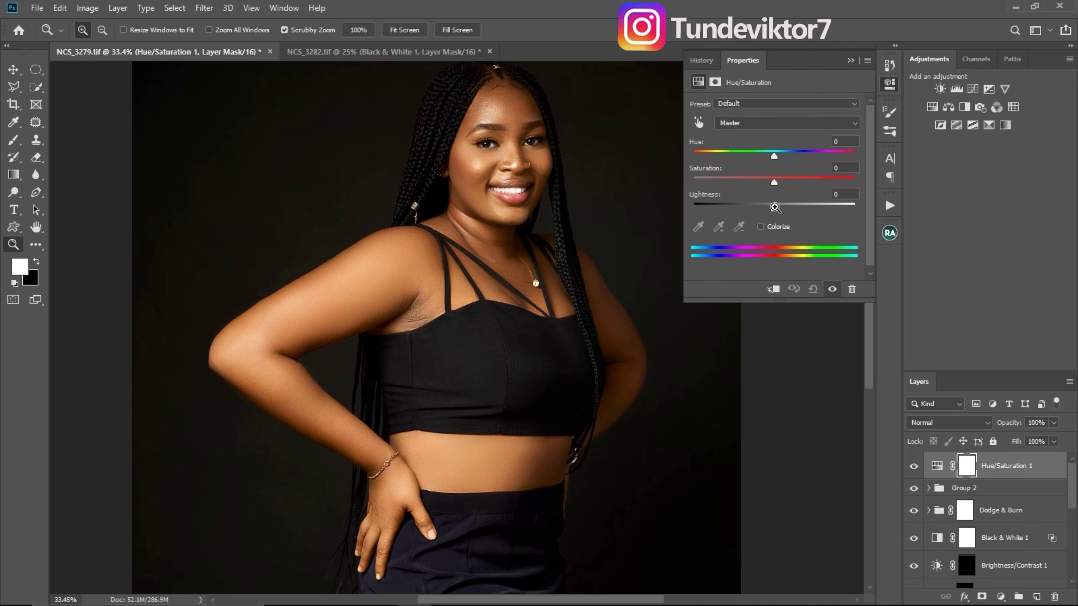
left_click_drag(774, 182, 816, 182)
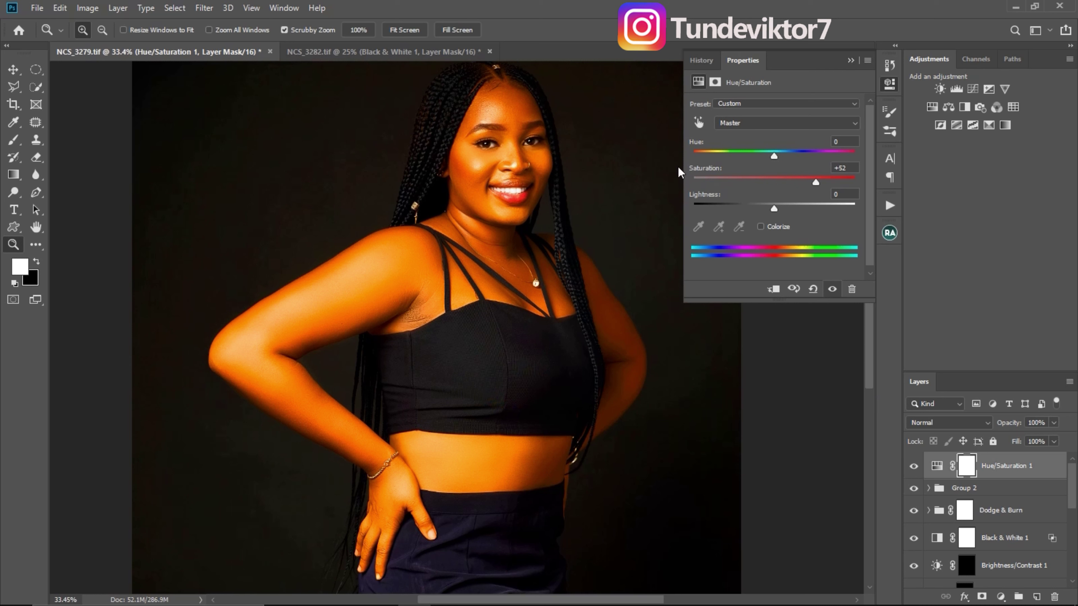
left_click(850, 60)
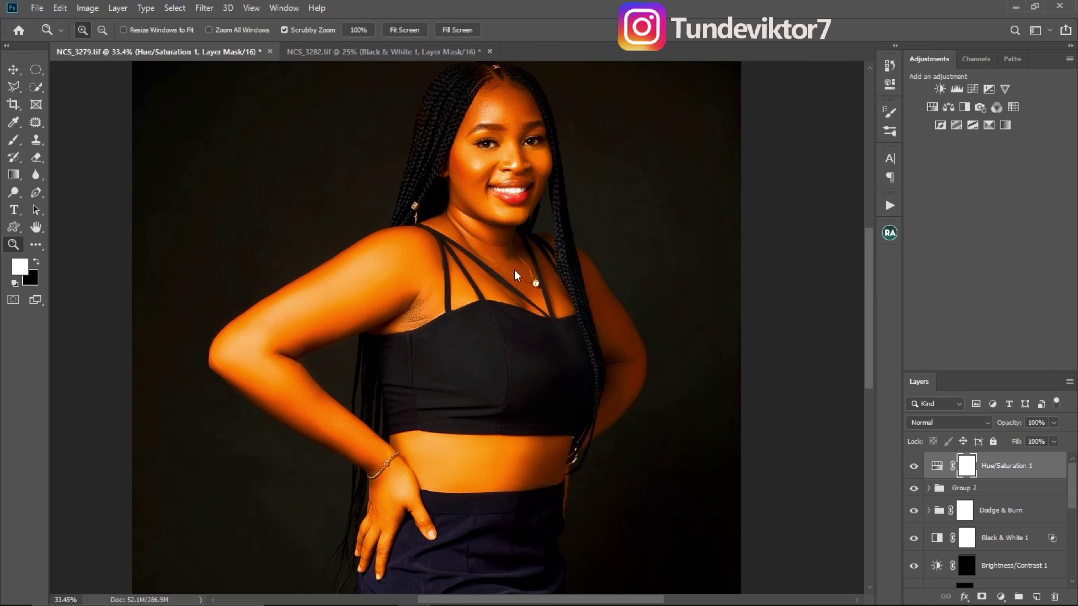
mouse_move(491, 256)
left_mouse_down()
mouse_move(460, 259)
mouse_move(499, 266)
left_mouse_up()
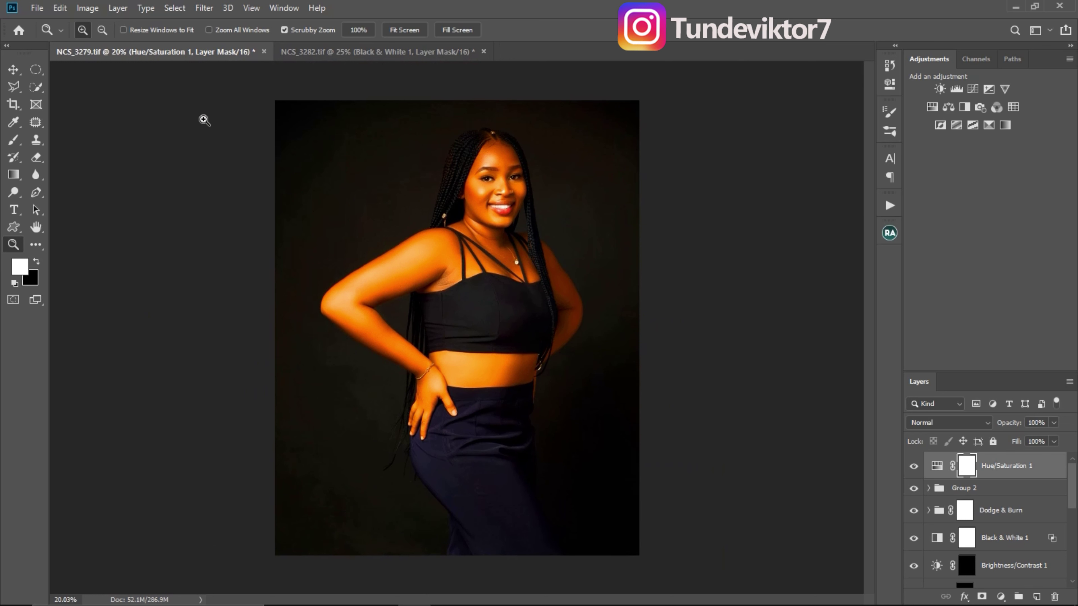
- Export the grading as a CUBE color lookup table with 32 grid points, saved to the Desktop as untitled
left_click(37, 7)
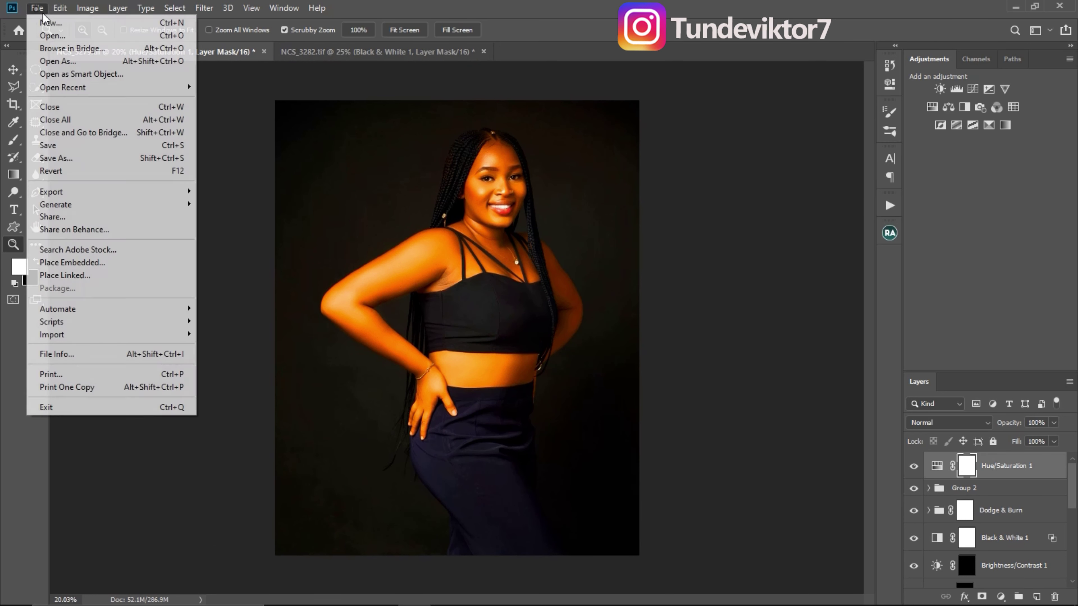
mouse_move(118, 192)
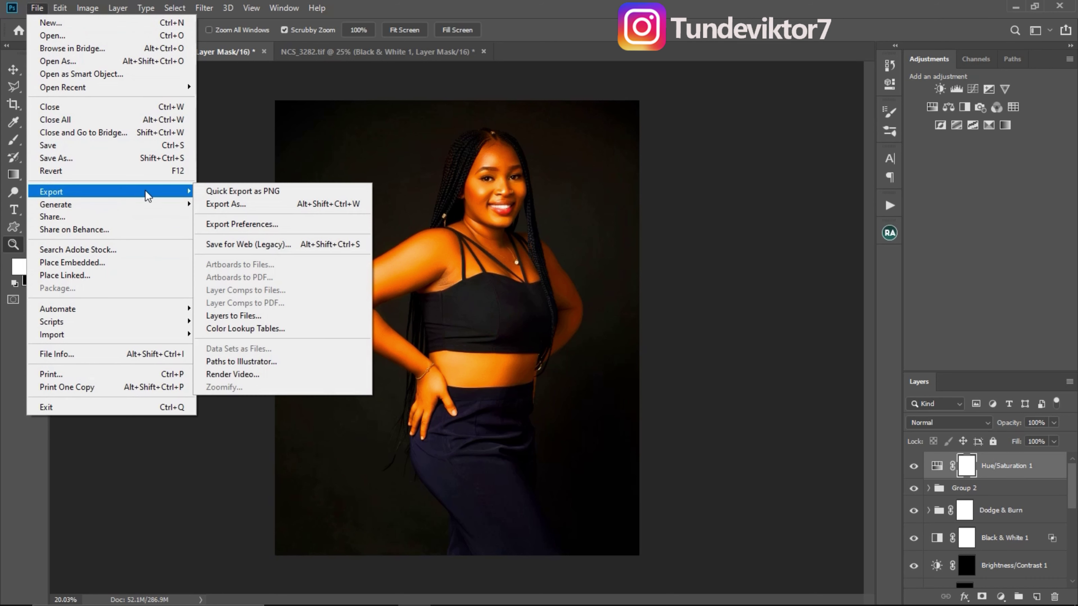
left_click(248, 328)
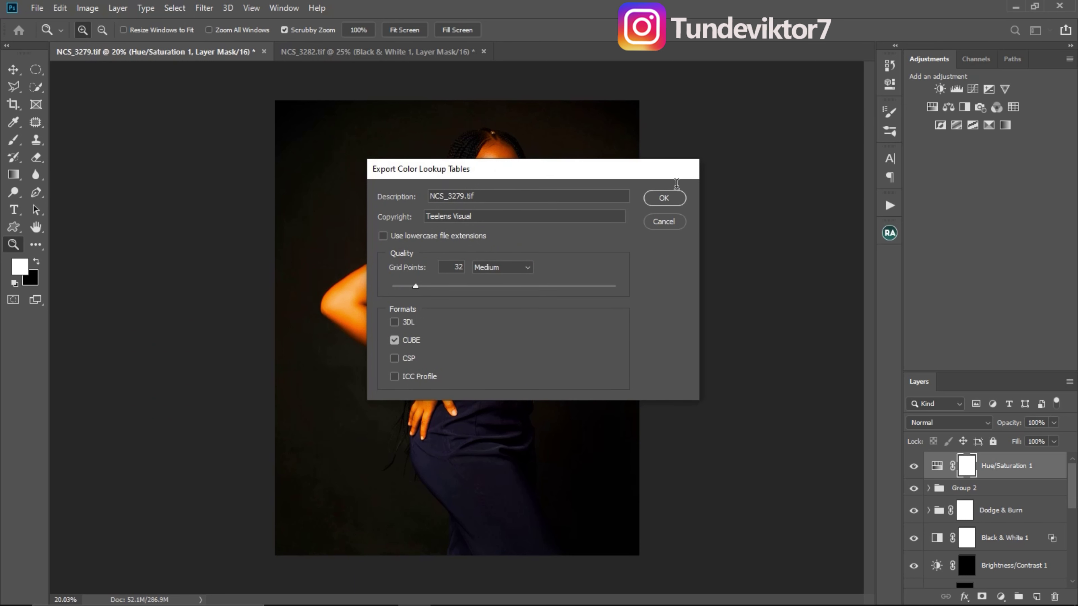
left_click(664, 202)
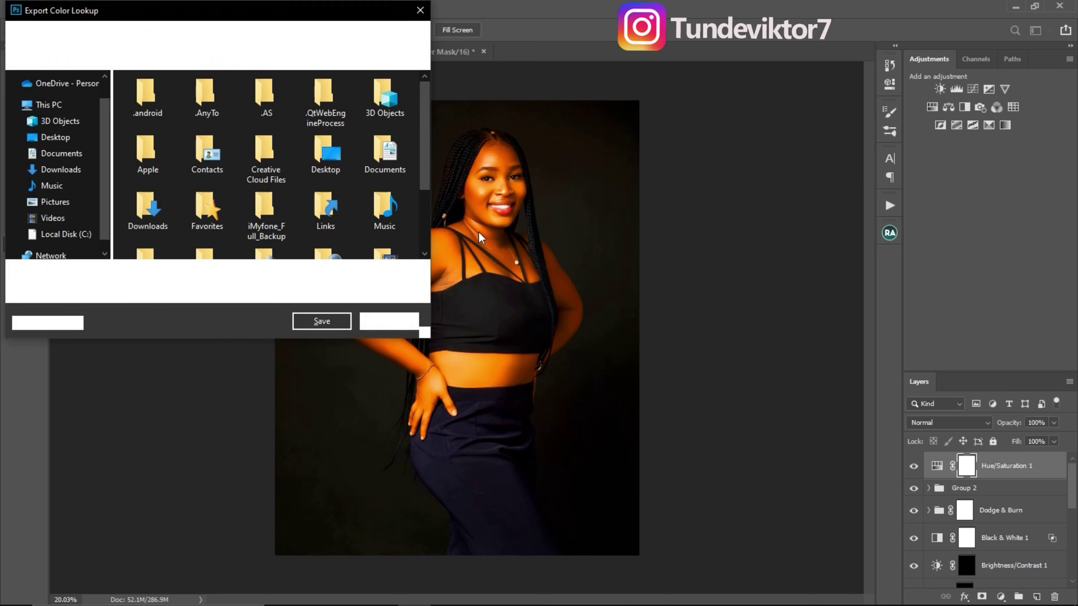
left_click(70, 140)
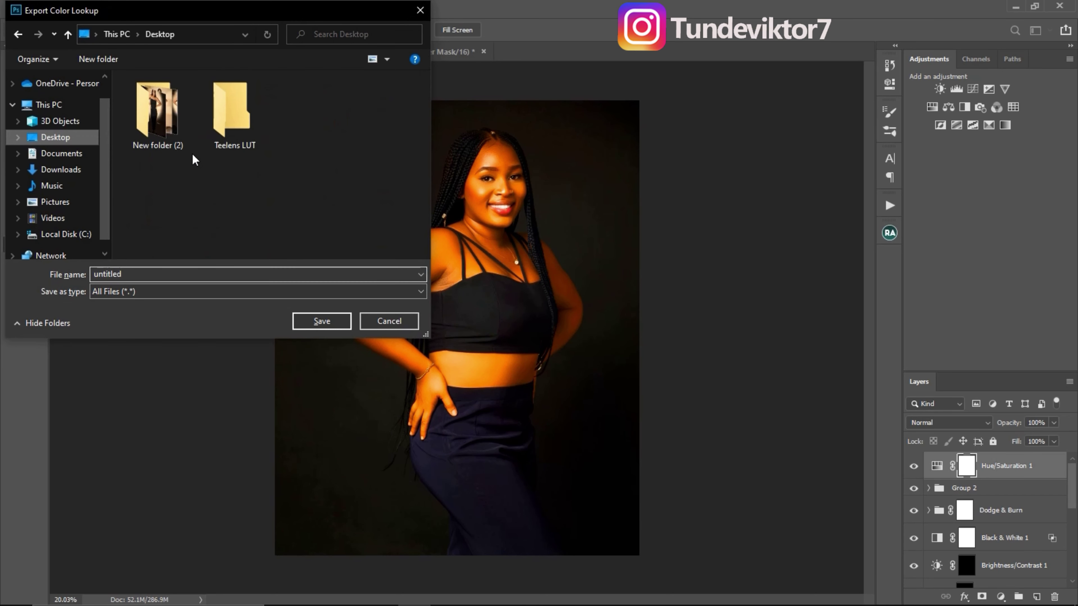
left_click(332, 318)
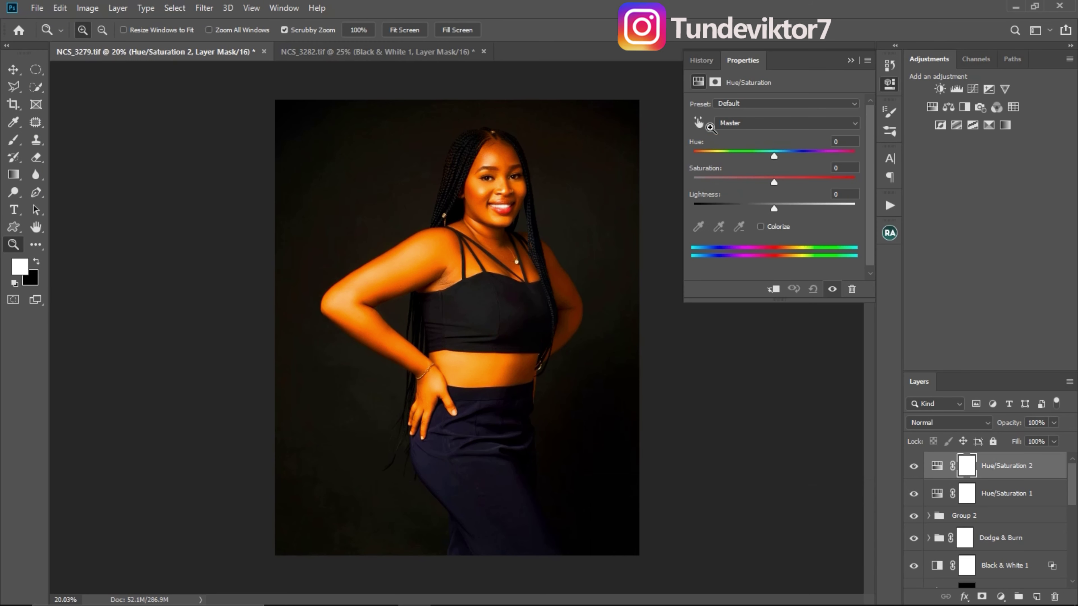
- Hide the Hue/Saturation 2 and Hue/Saturation 1 layers
left_click(851, 60)
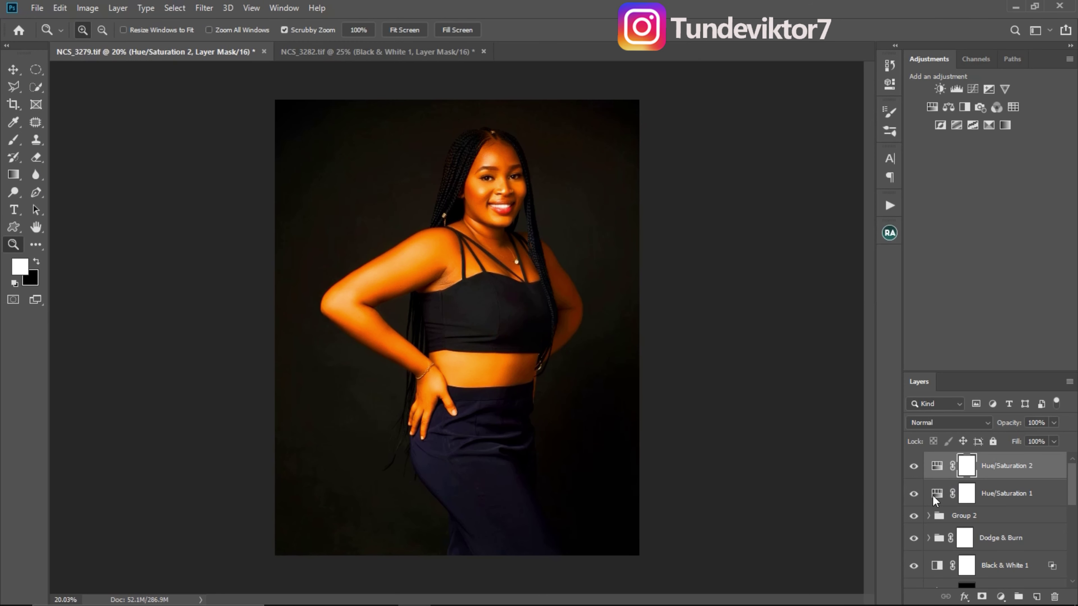
left_click(914, 468)
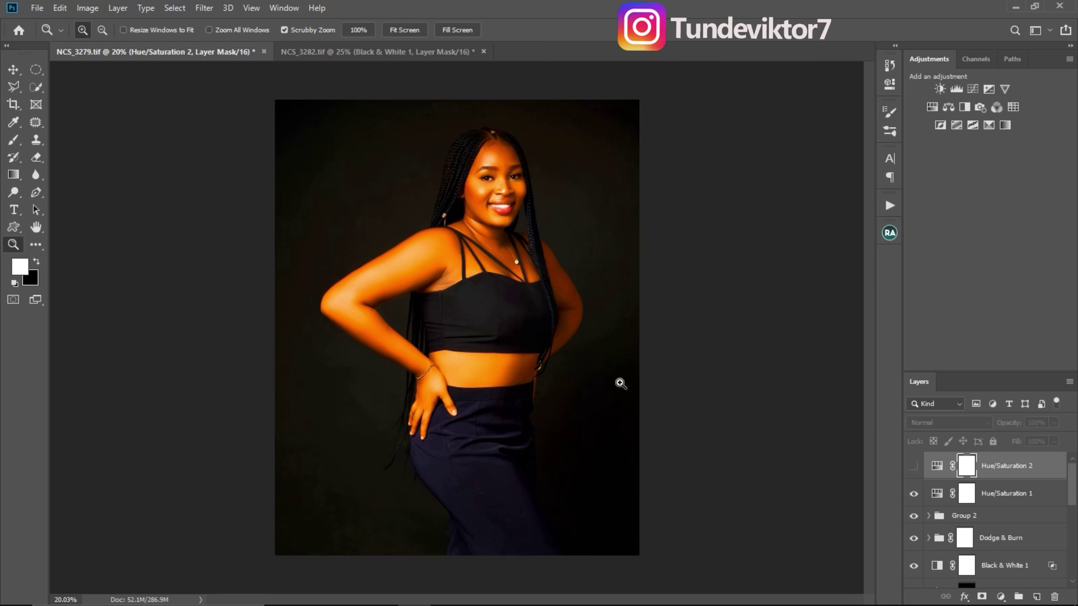
left_click(913, 493)
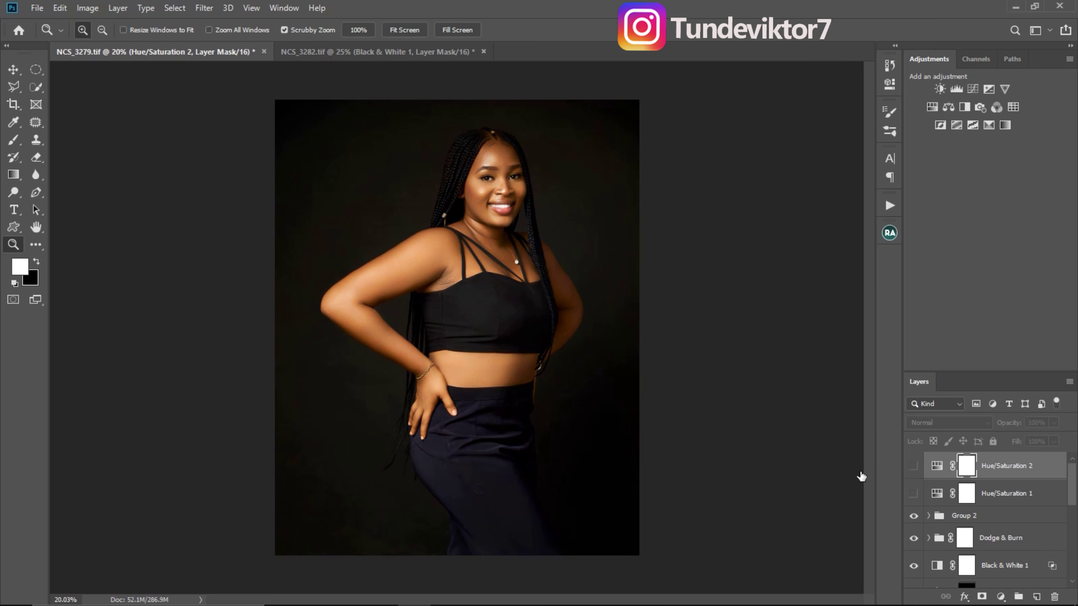
- Add a Color Lookup adjustment layer and load untitled.CUBE from the Desktop as its 3DLUT file
left_click_drag(518, 345, 495, 335)
left_click(1013, 107)
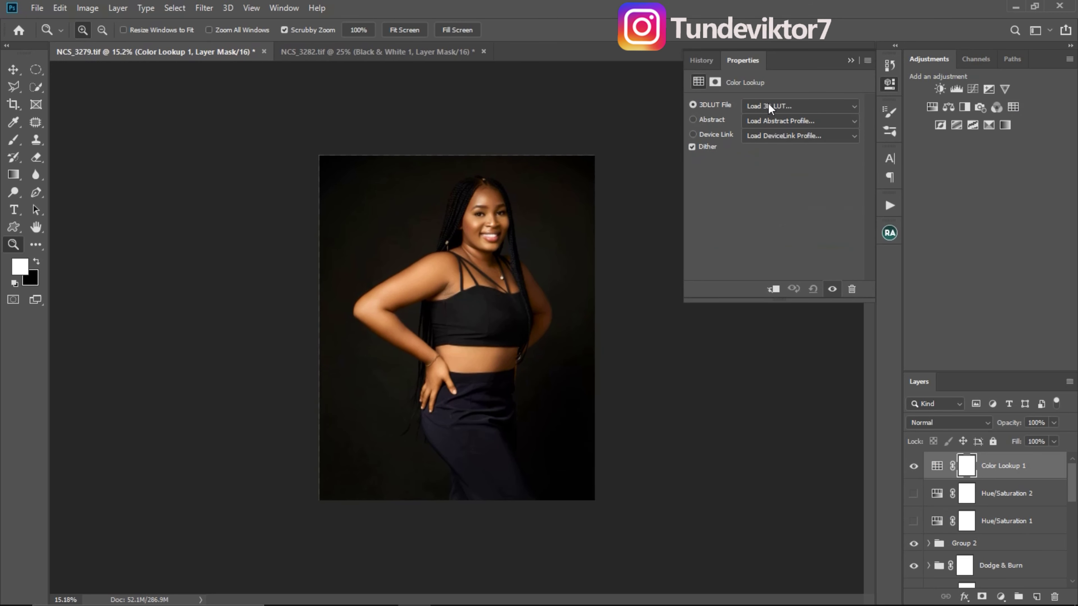
left_click(770, 106)
left_click(786, 123)
left_click(943, 187)
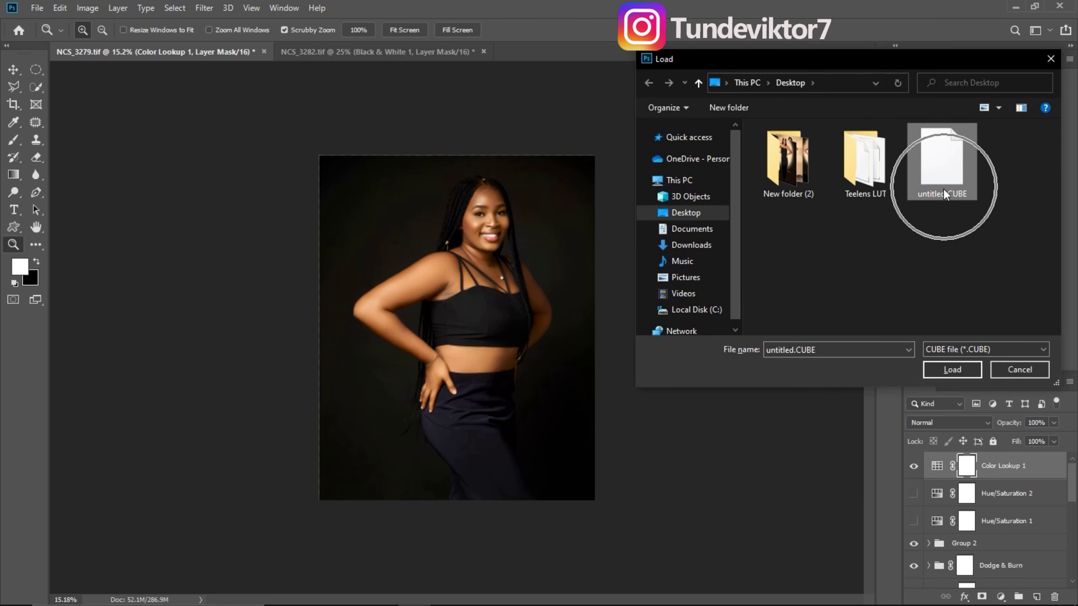
left_click(952, 369)
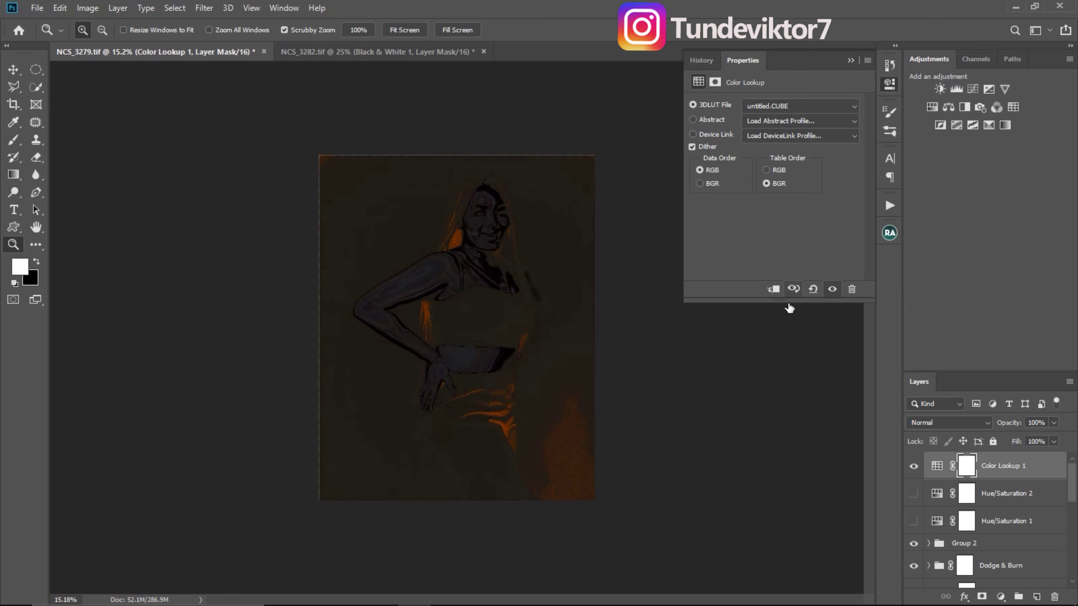
- Undo the Color Lookup layer and the Hue/Saturation test layers, back to Group 2 as the uppermost layer
left_click_drag(482, 252, 500, 192)
left_click_drag(528, 299, 446, 300)
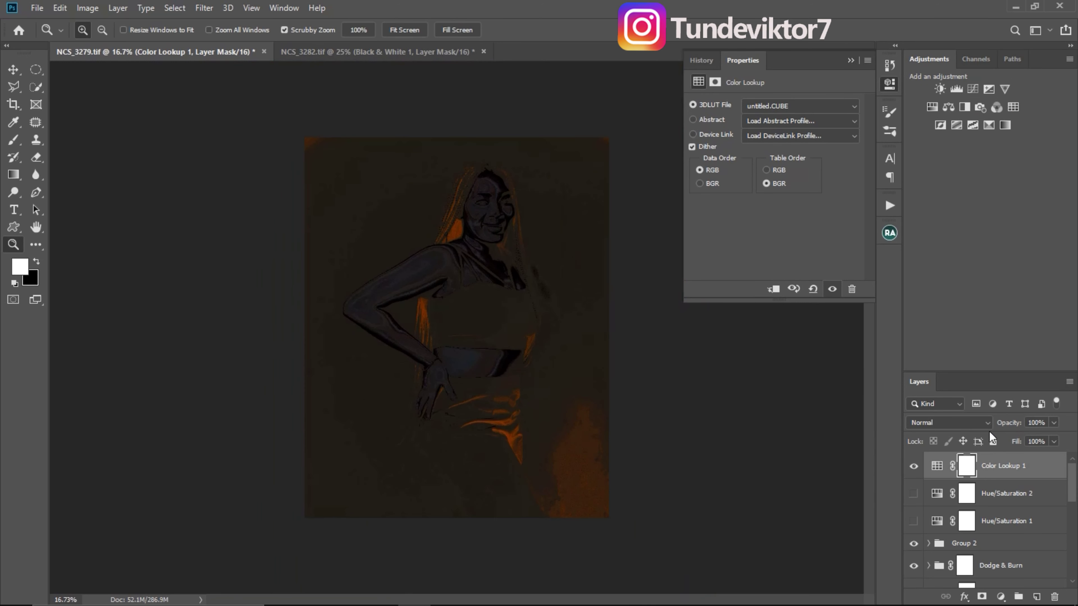
key("ctrl+z")
key("ctrl+z")
key("ctrl+z")
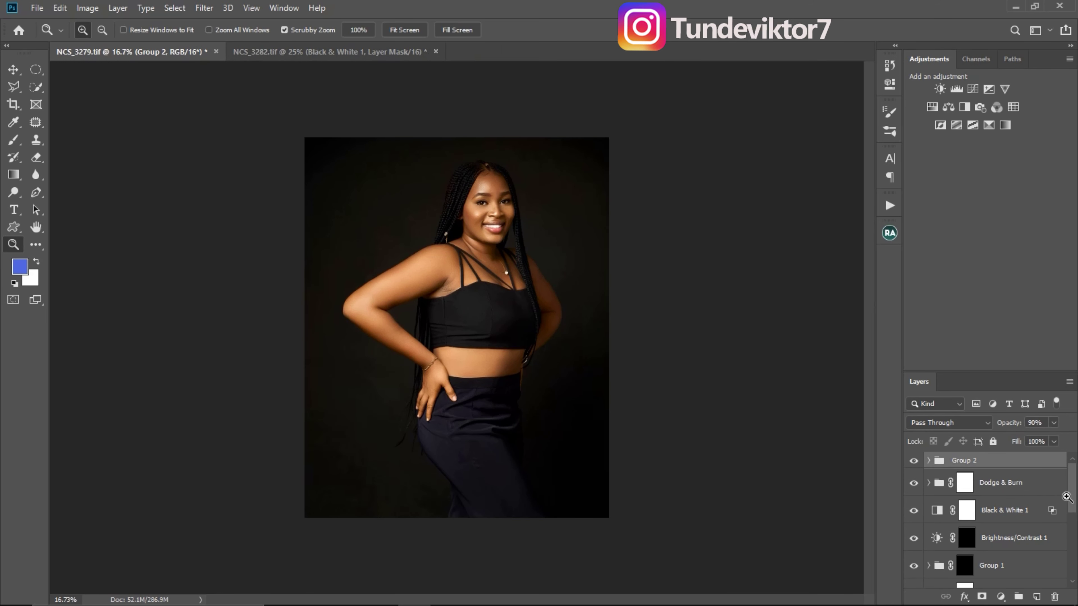
- Collapse the FS via Gaussian Blur group in the layer stack
scroll(1066, 497, "down", 10)
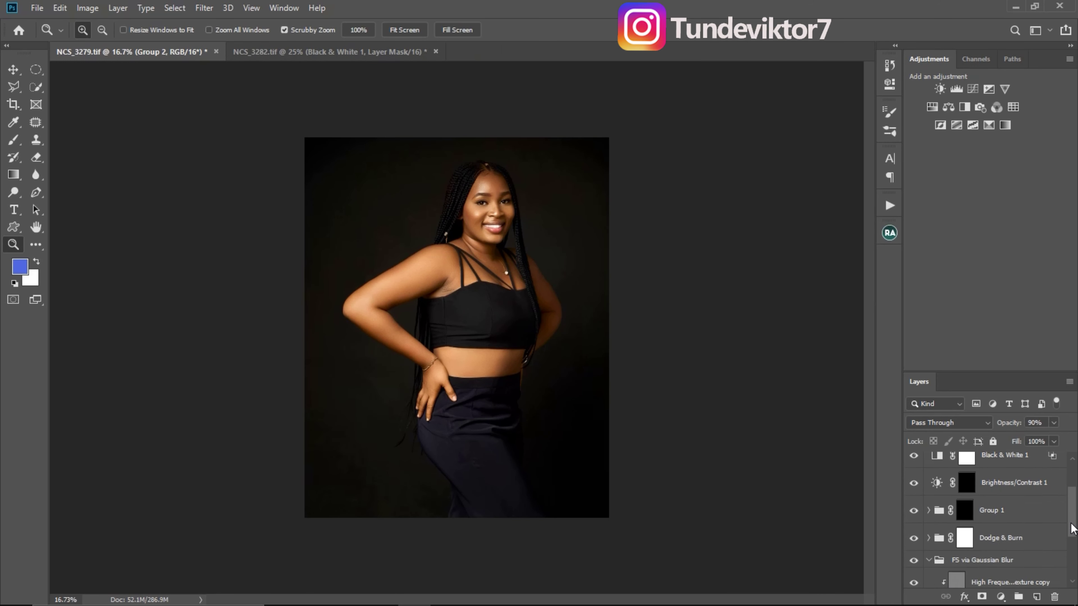
scroll(961, 529, "up", 2)
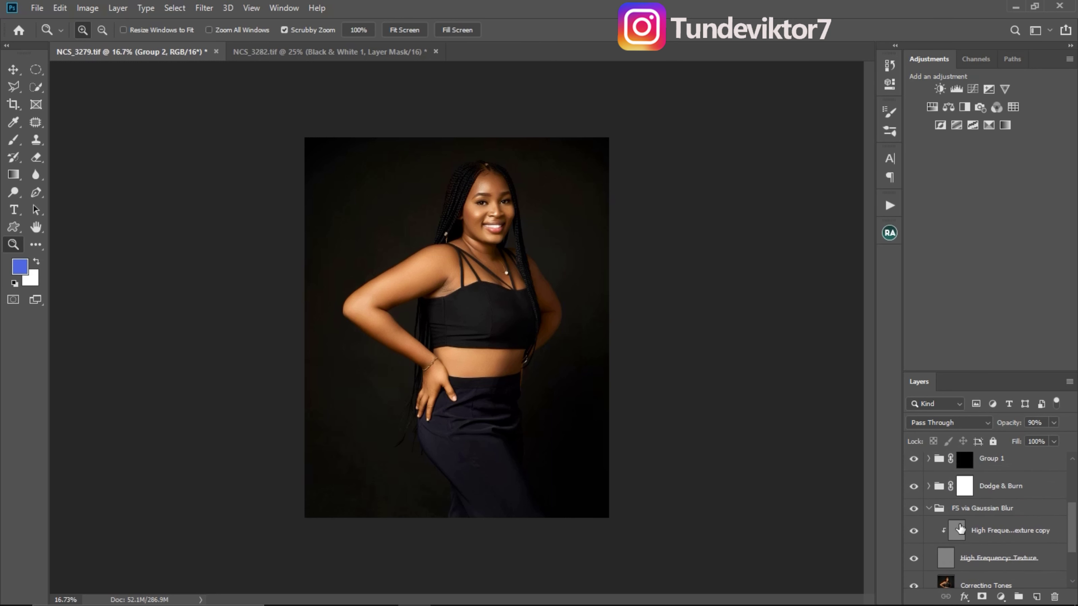
left_click(929, 509)
mouse_move(1074, 547)
left_mouse_down()
mouse_move(1067, 479)
mouse_move(1074, 547)
mouse_move(1076, 494)
left_mouse_up()
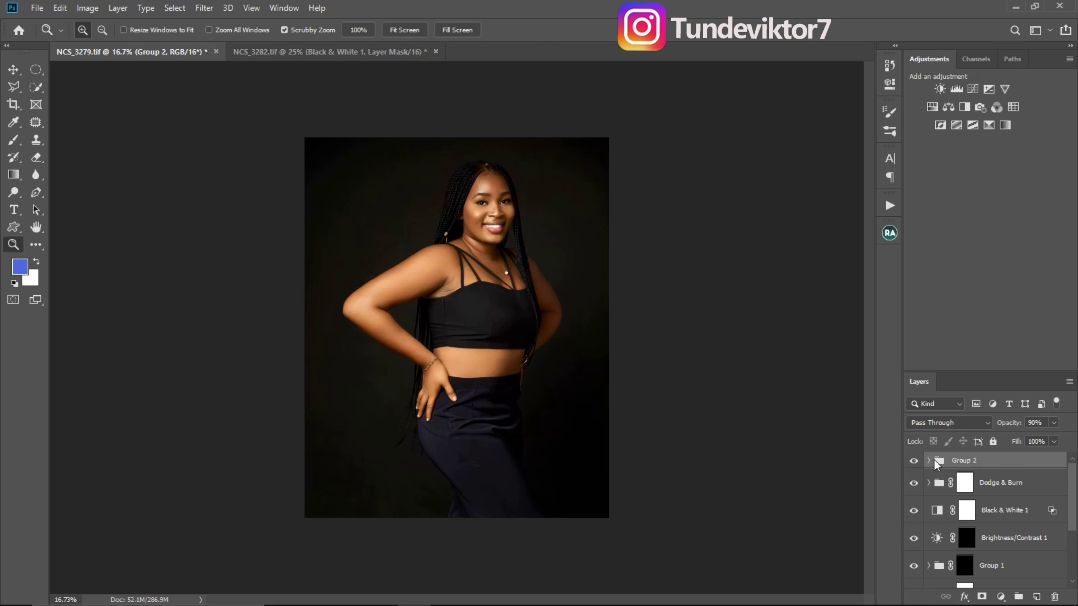
- Compare the photo with Group 2 hidden and shown, and examine the adjustment layers inside the group
left_click(913, 462)
left_click(914, 462)
left_click(928, 461)
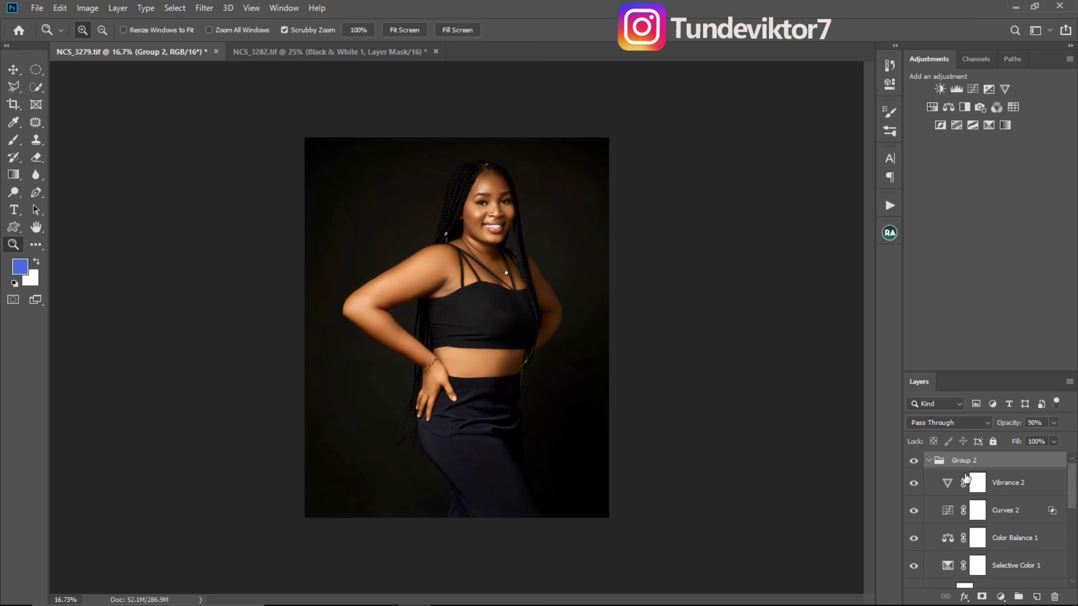
left_click(928, 461)
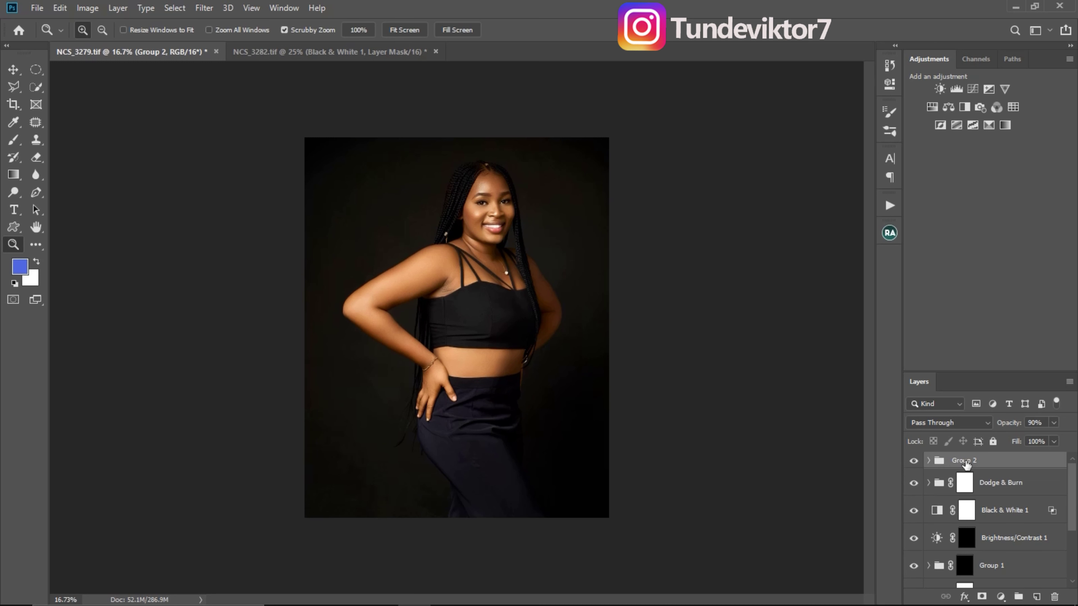
- Place a copy of the color grading Group 2 above all layers in NCS_3282.tif
left_click(285, 57)
key("d")
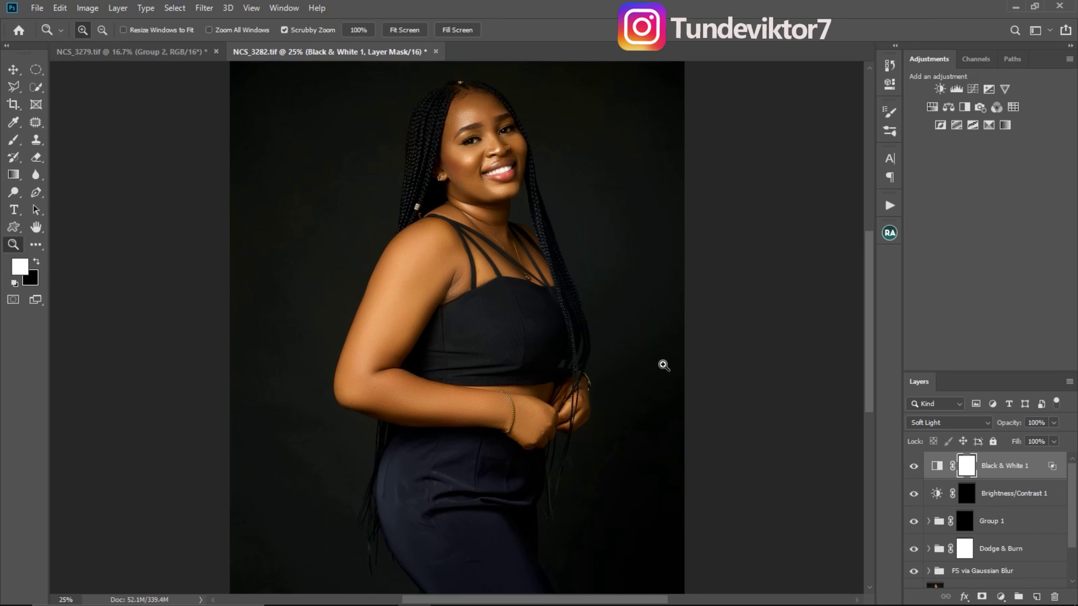
key("ctrl+v")
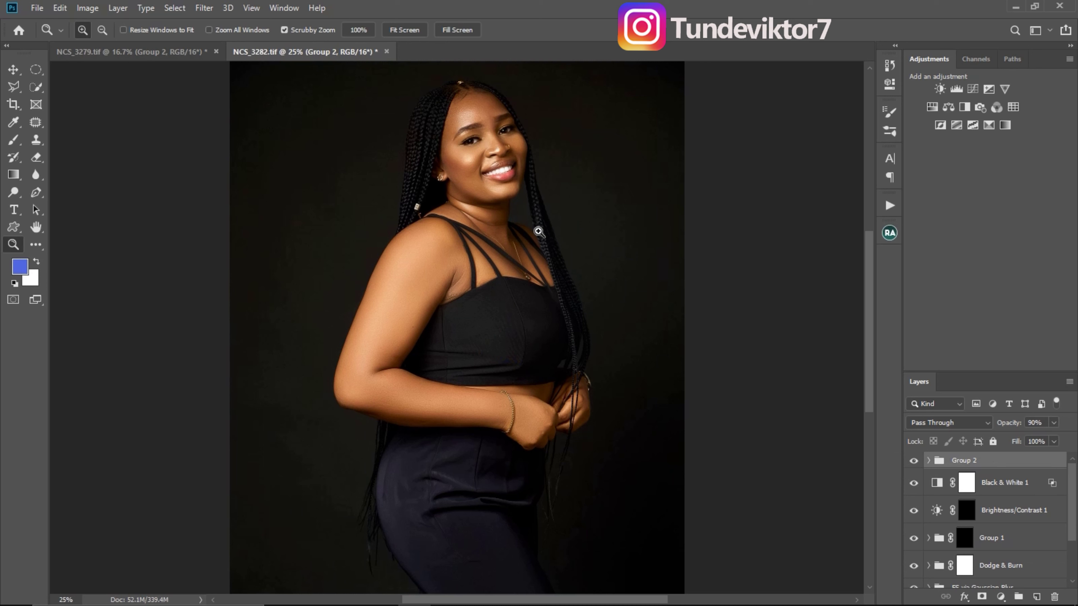
- Return to NCS_3279.tif and delete Group 2
left_click(153, 54)
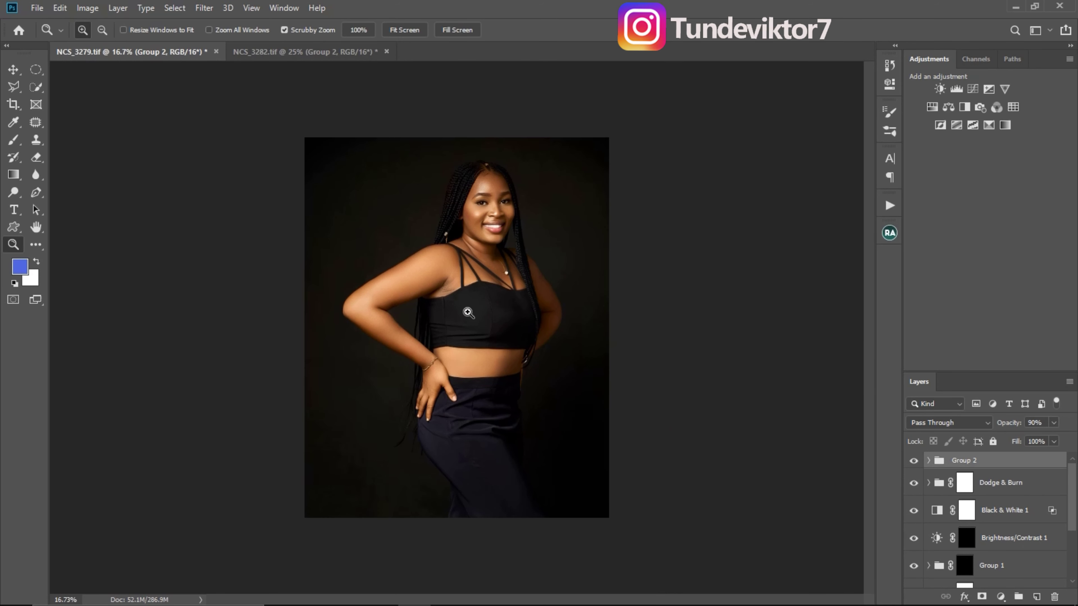
left_click_drag(484, 281, 514, 299)
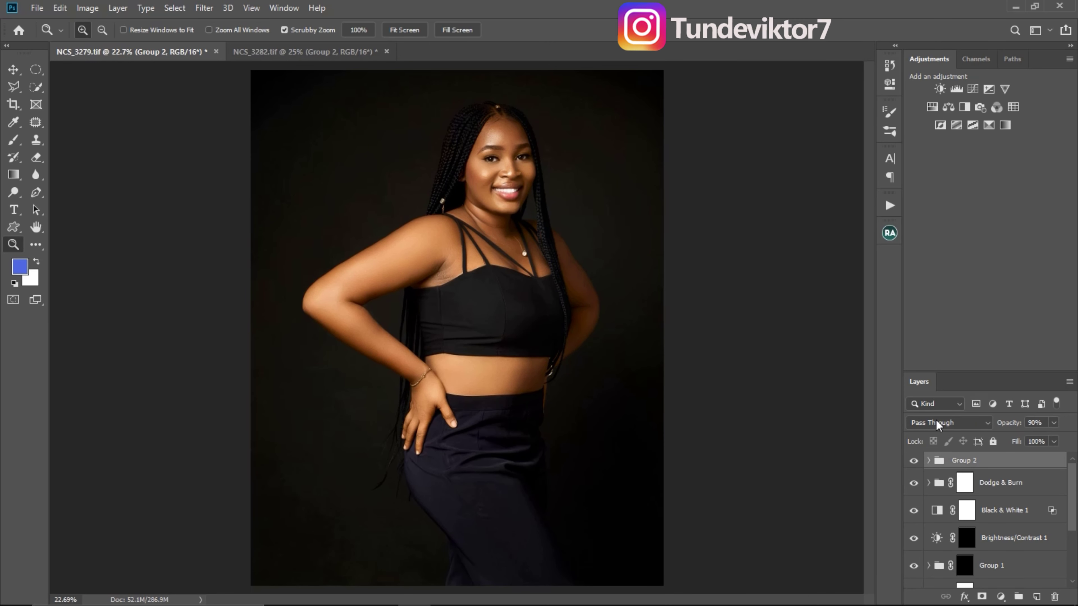
left_click(914, 461)
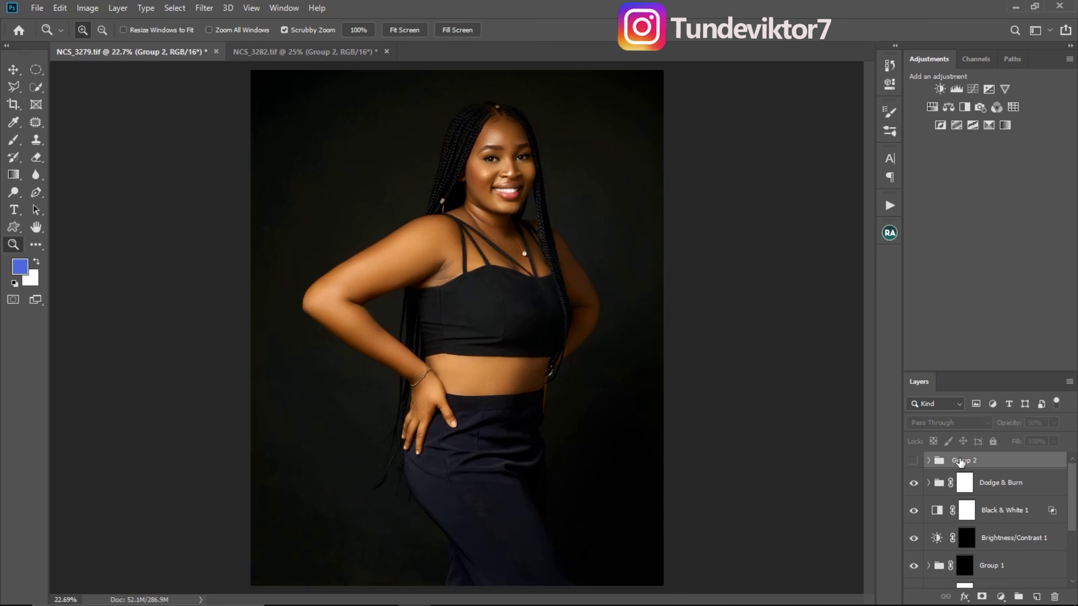
key("Delete")
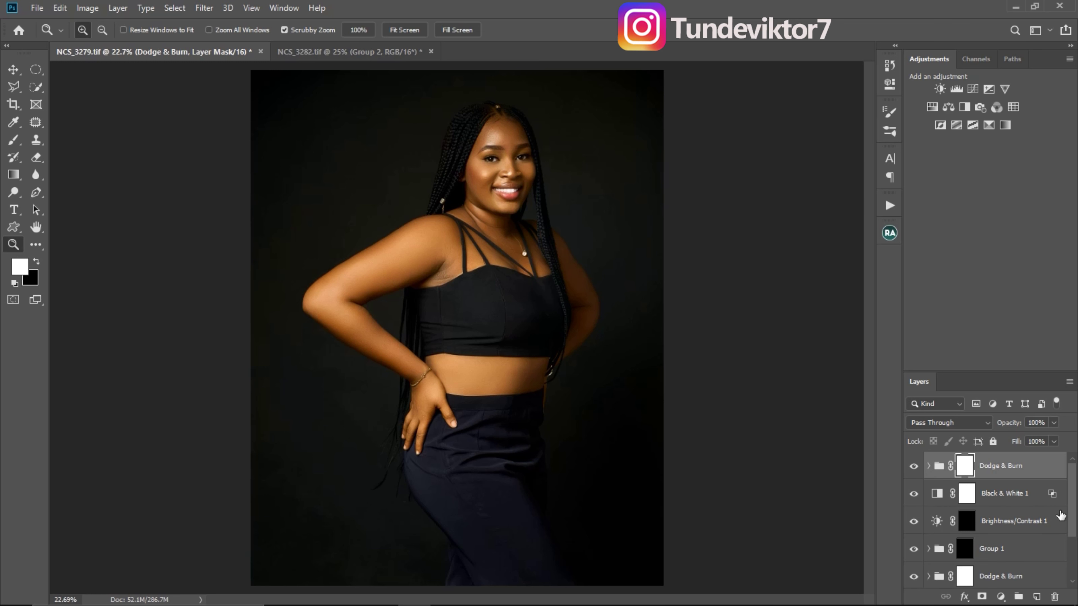
- Select the uppermost Dodge & Burn group itself instead of its layer mask
mouse_move(1071, 517)
left_mouse_down()
mouse_move(1073, 571)
mouse_move(1074, 499)
left_mouse_up()
left_click(1023, 471)
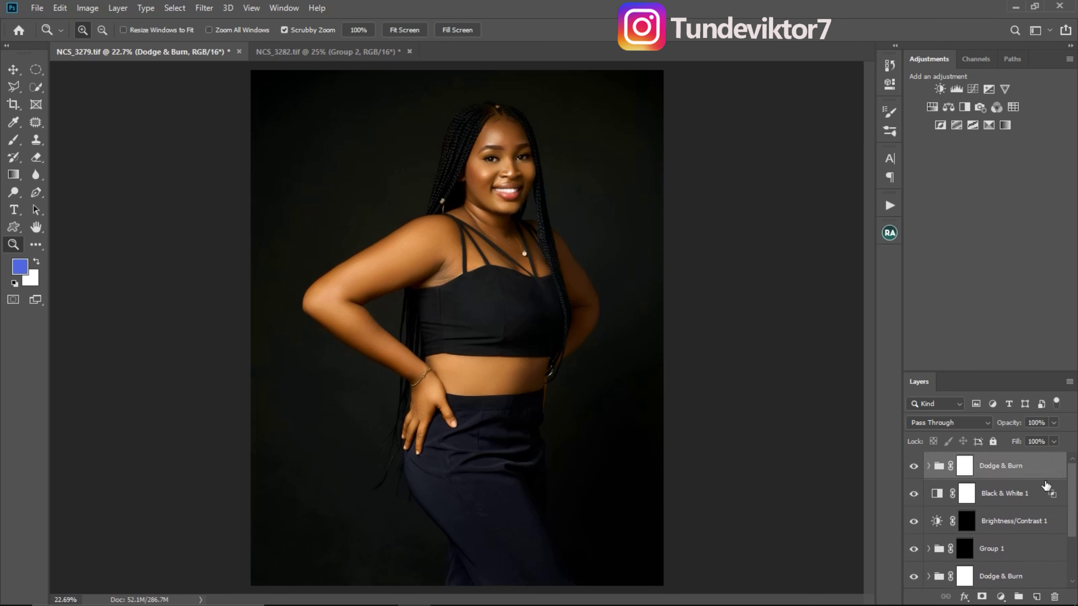
scroll(1073, 514, "down", 3)
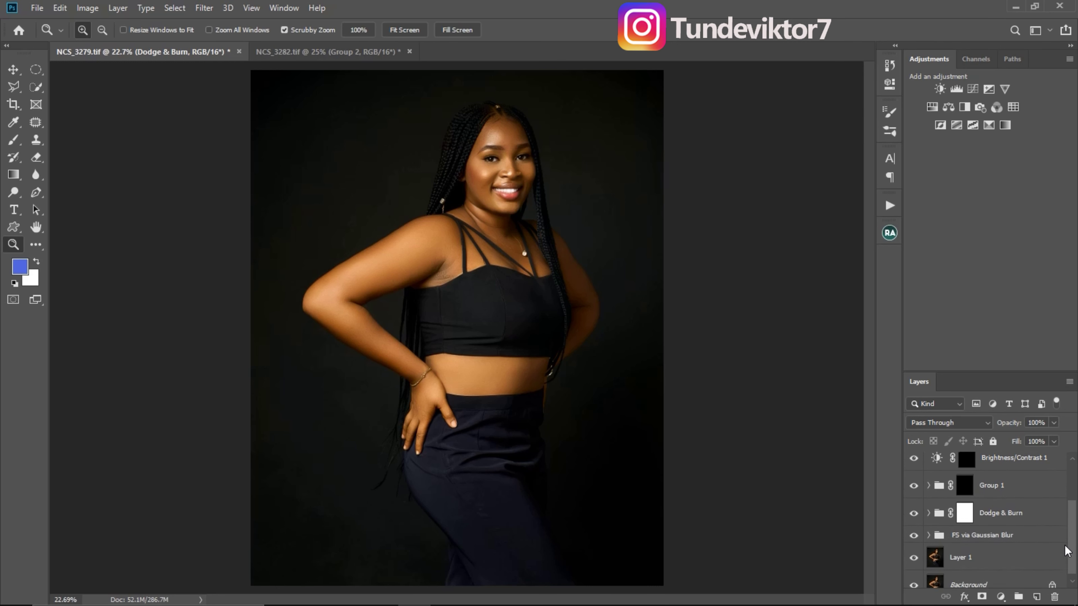
scroll(1067, 518, "up", 4)
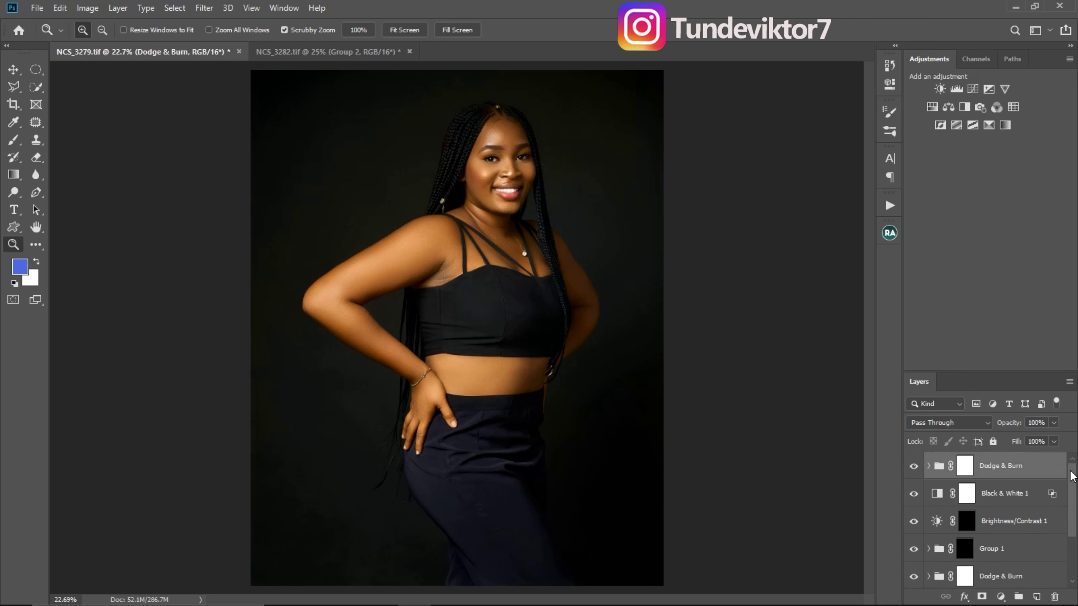
left_click_drag(576, 279, 579, 280)
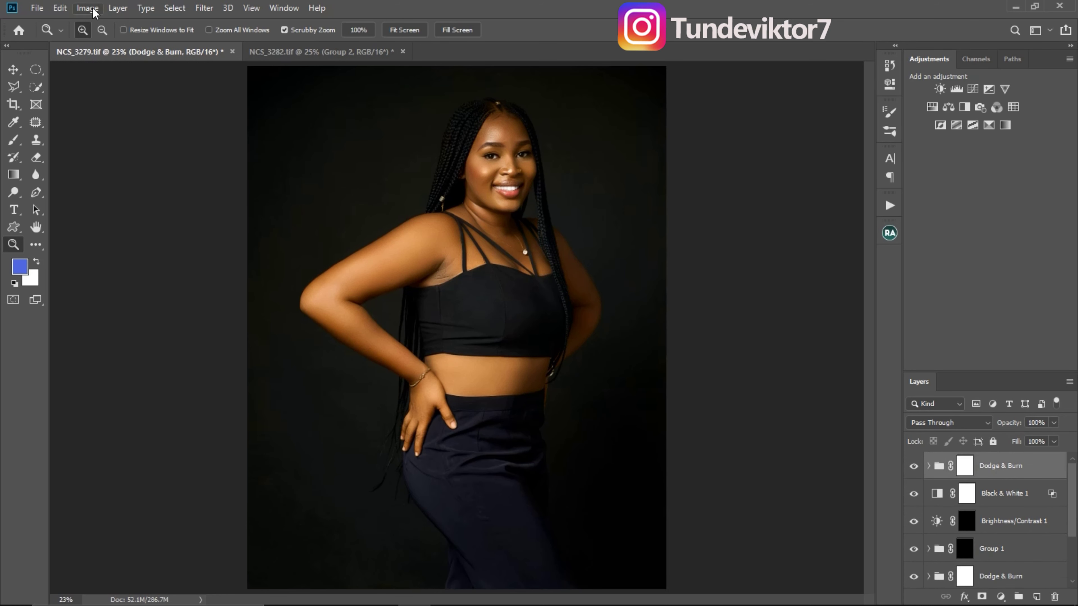
- Merge all visible layers of NCS_3279.tif into a single Background layer and inspect the merged portrait
left_click(118, 7)
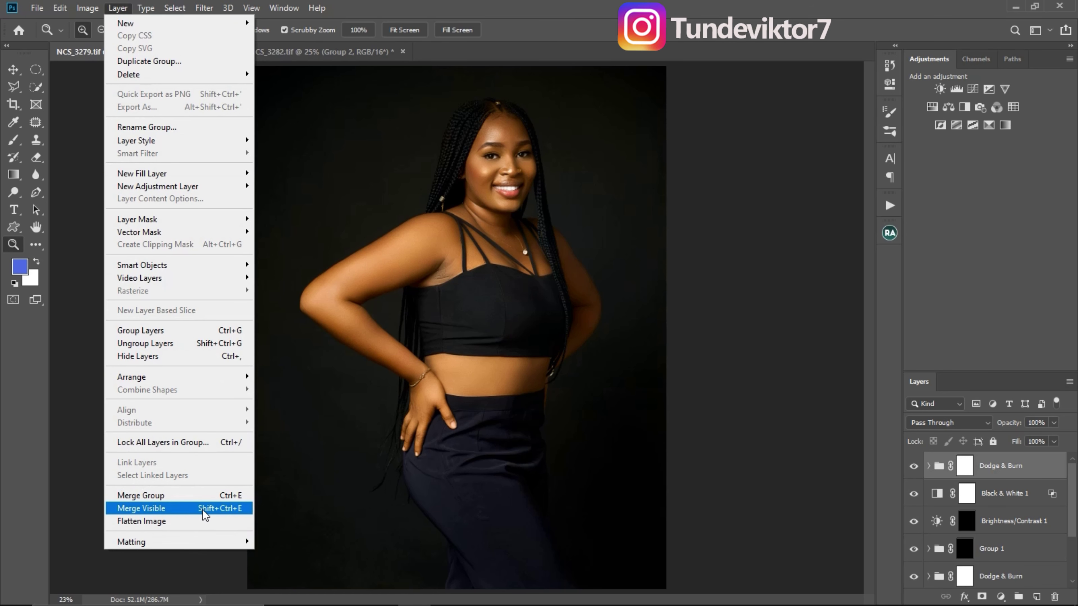
left_click(221, 509)
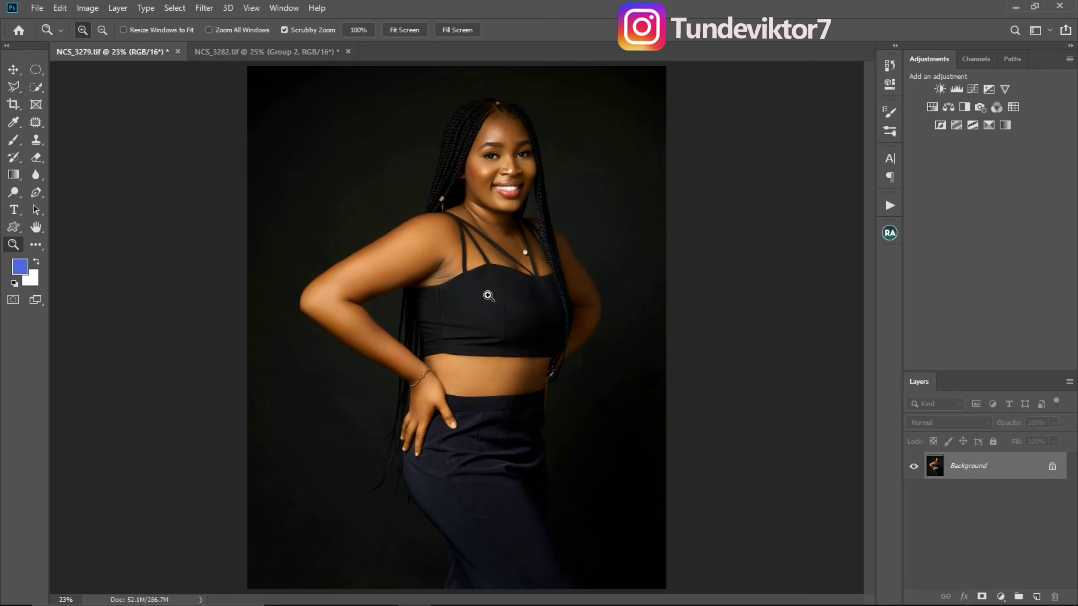
left_click(504, 187)
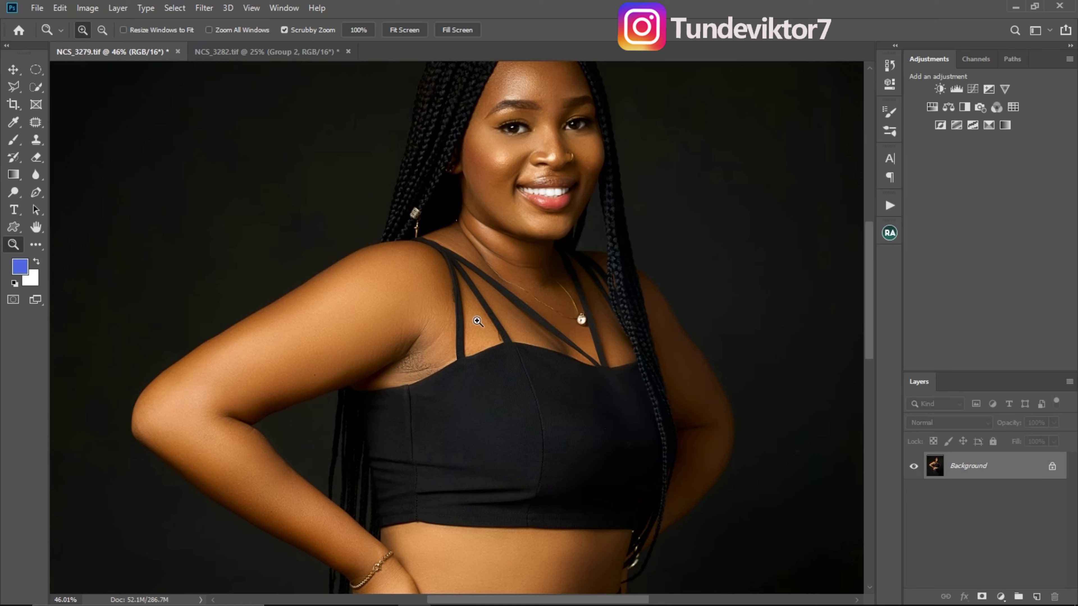
left_click_drag(560, 337, 424, 452)
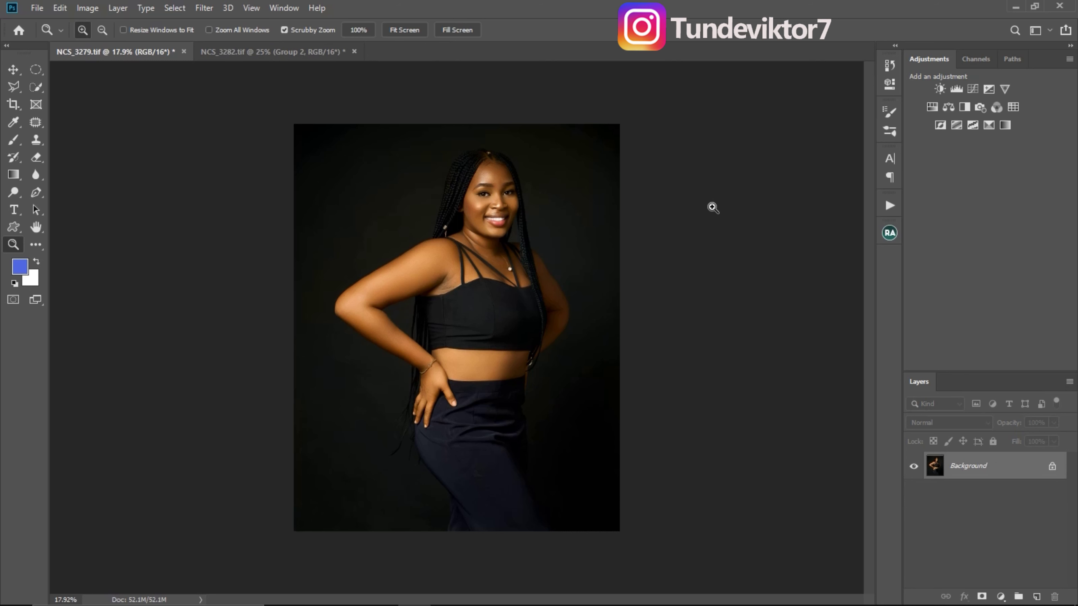
- Add a Hue/Saturation adjustment layer above the Background and strongly raise its master saturation
left_click(933, 108)
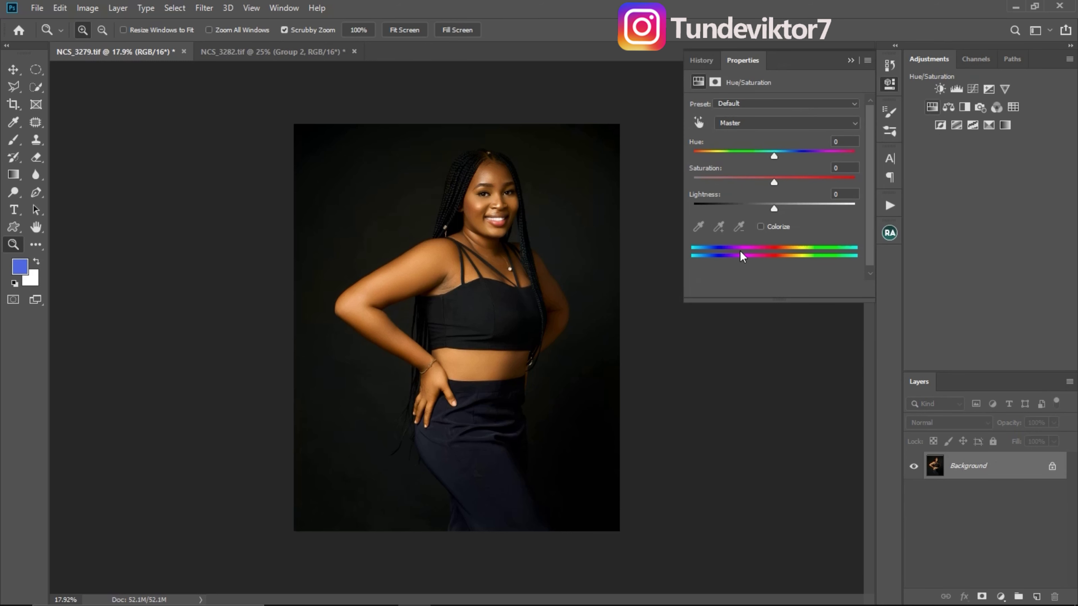
left_click_drag(775, 183, 818, 183)
left_click(851, 61)
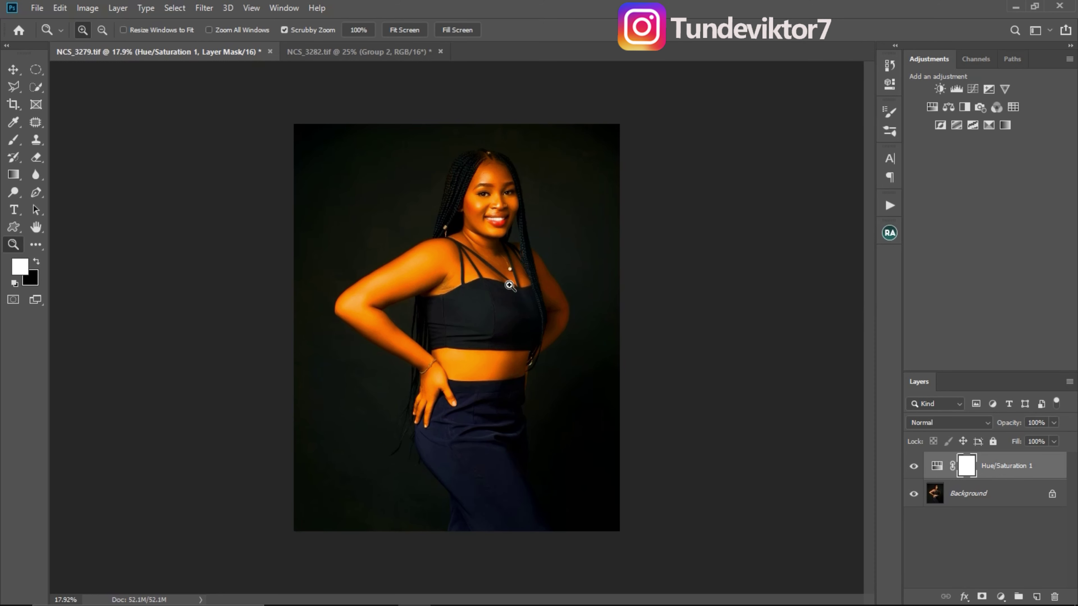
- Export the saturated look from the Background layer as a CUBE color lookup table named try on the Desktop, with 32 grid points
left_click(970, 493)
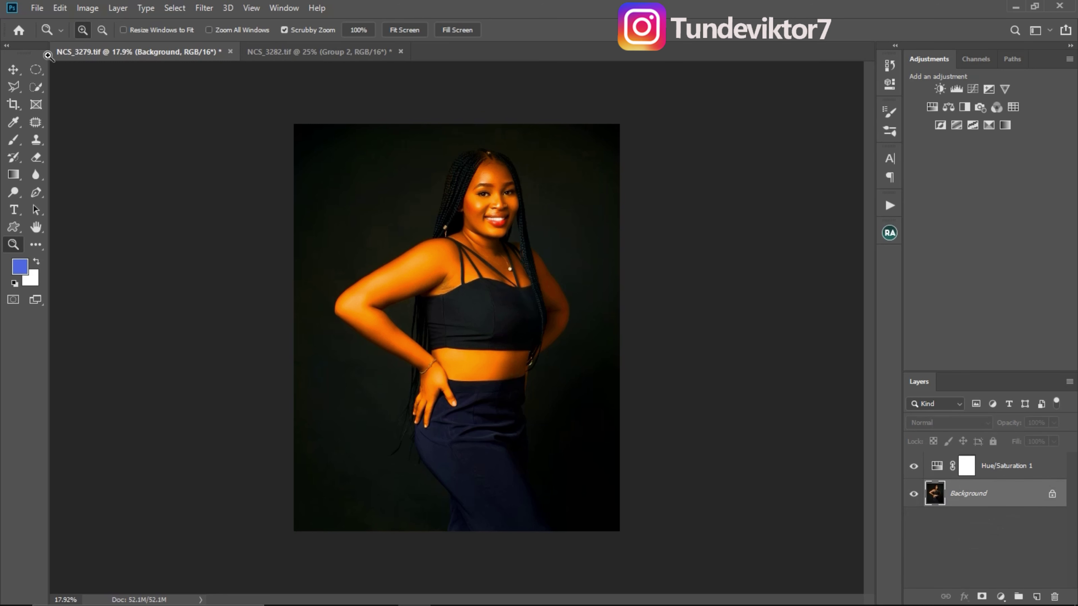
left_click(38, 11)
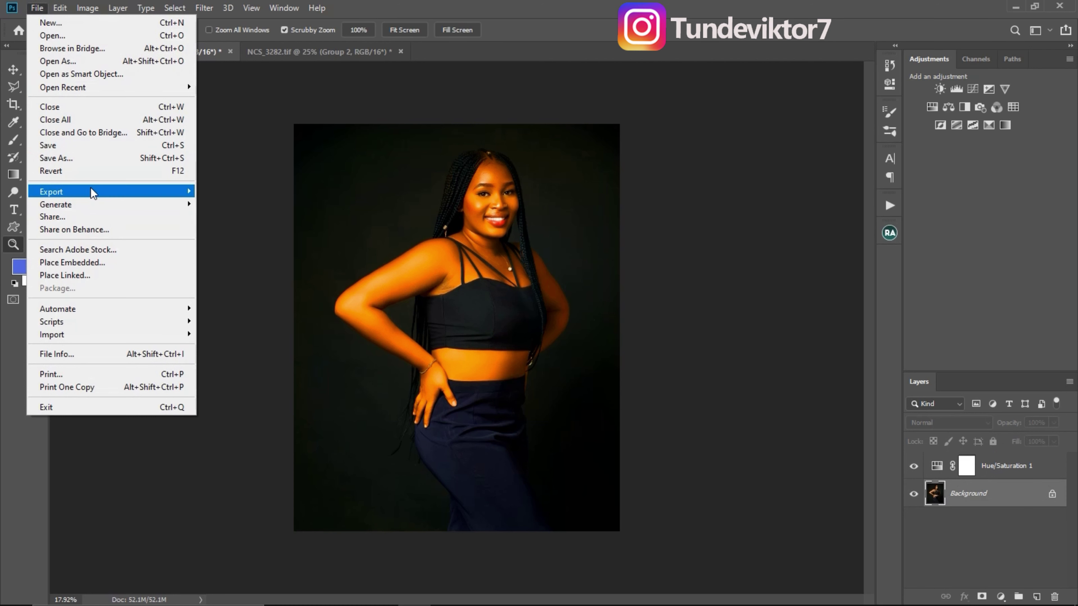
mouse_move(98, 195)
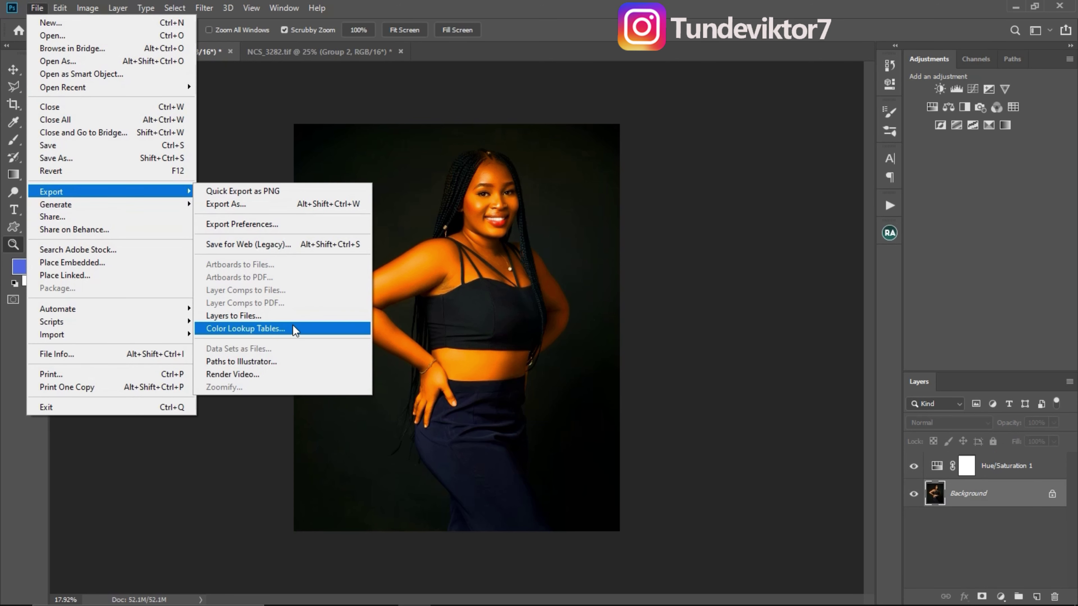
left_click(276, 330)
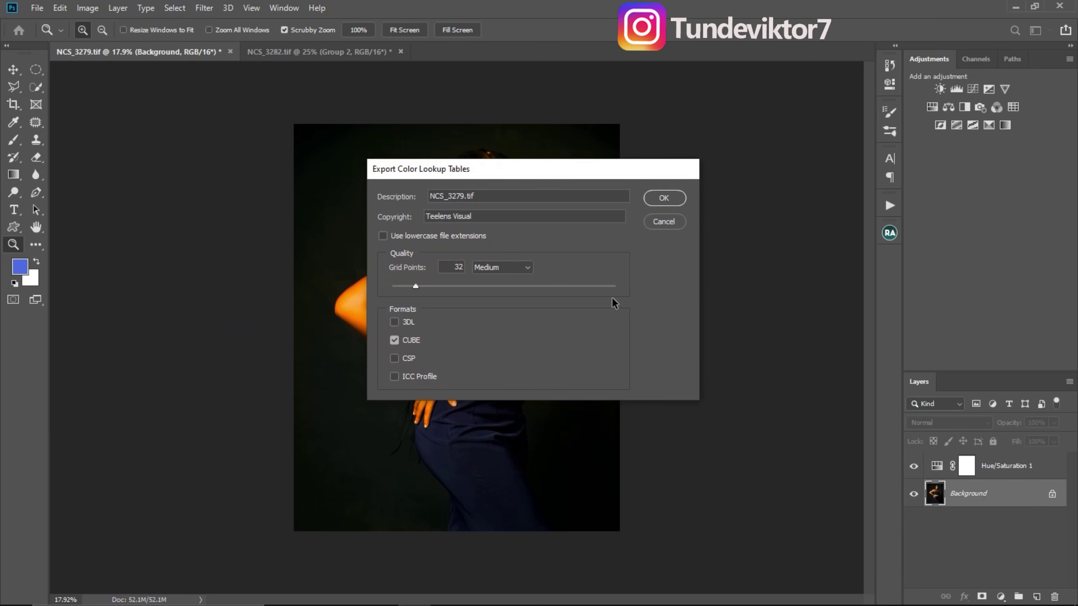
left_click(667, 198)
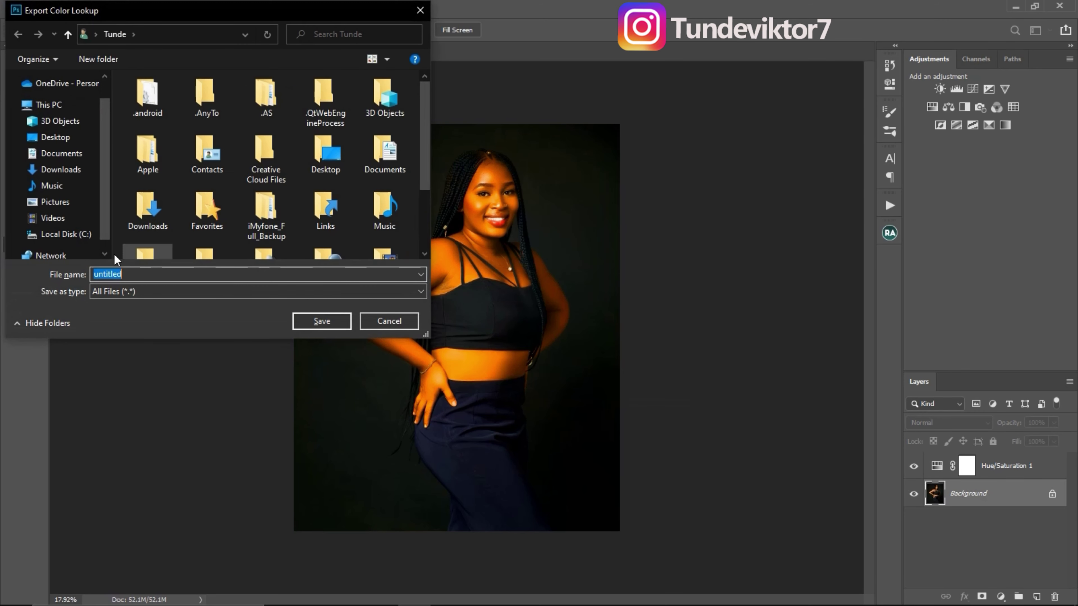
left_click(70, 138)
left_click(167, 274)
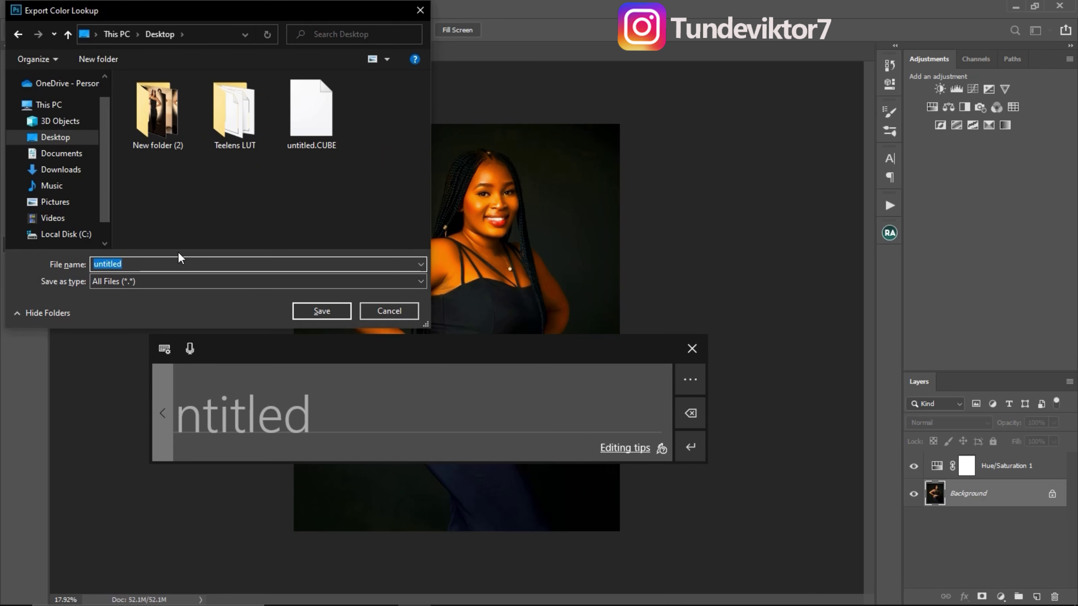
type("try")
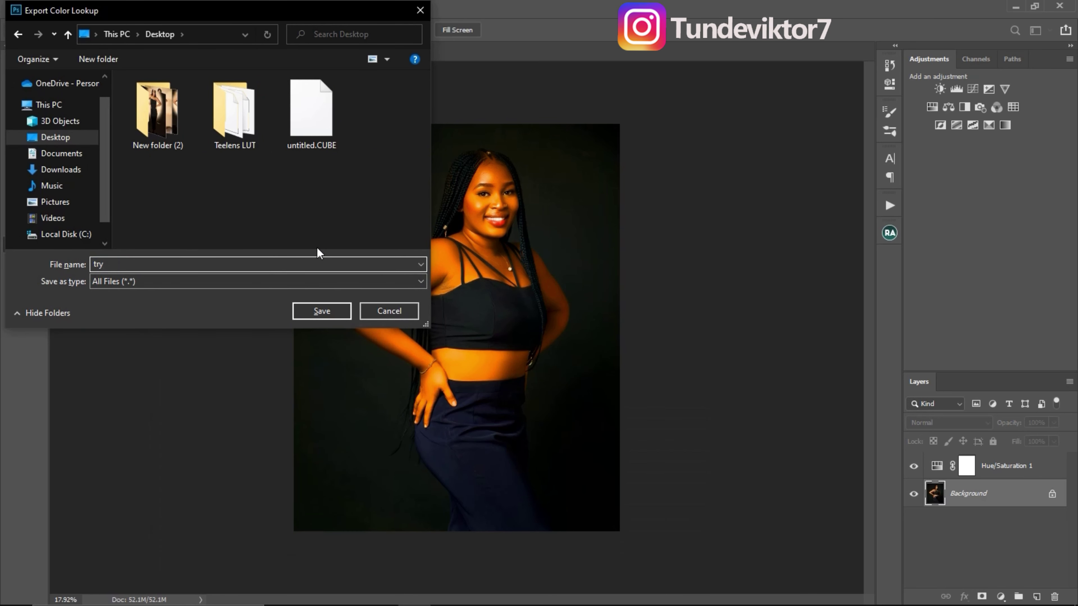
left_click(321, 312)
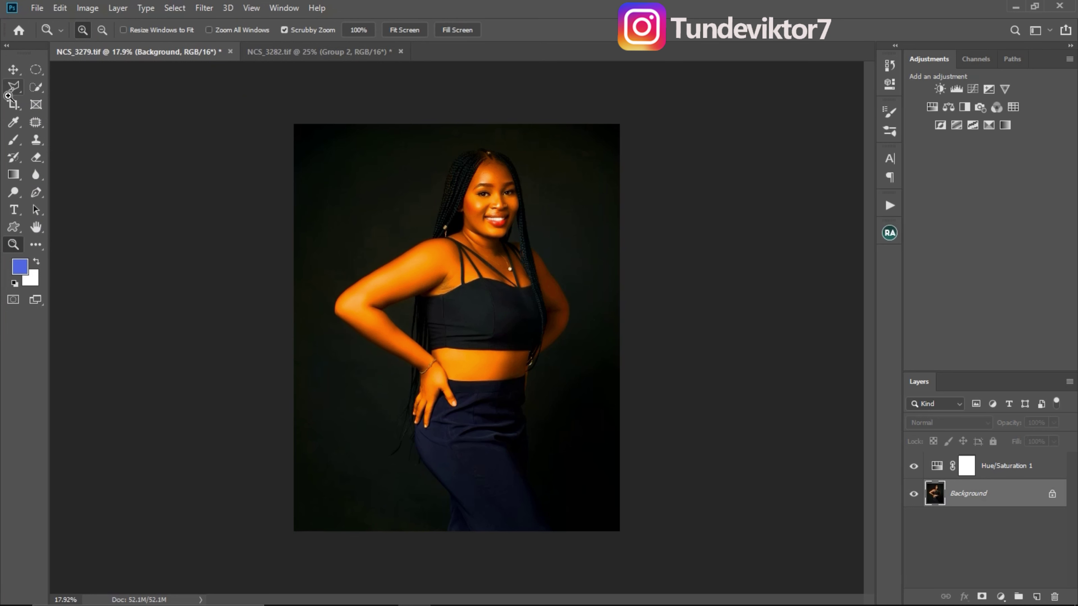
- Hide the Hue/Saturation layer and add a Color Lookup adjustment layer that loads try.CUBE from the Desktop
left_click(13, 70)
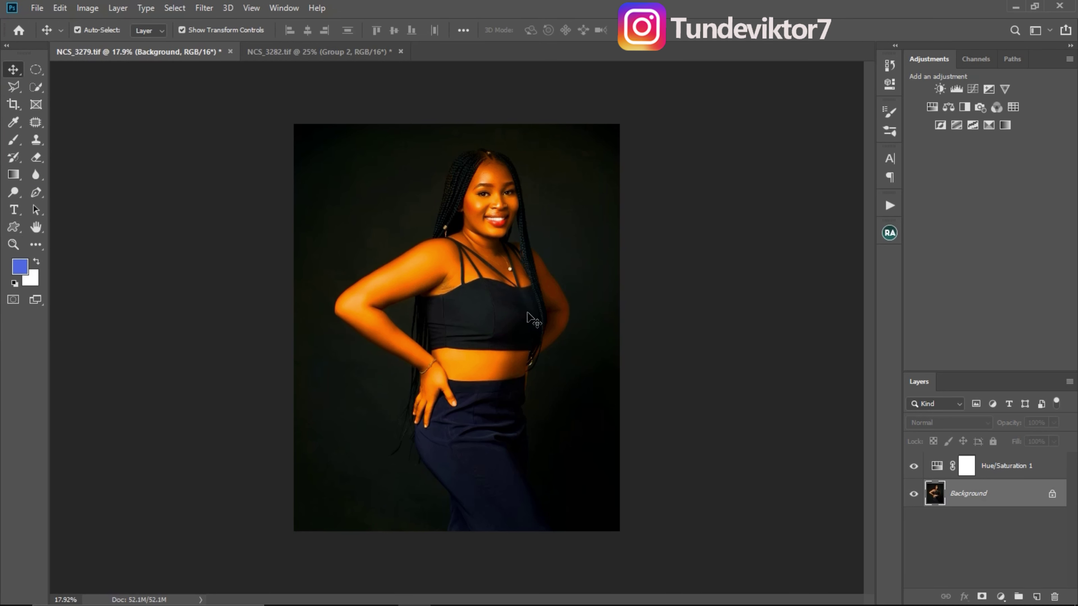
left_click(914, 466)
left_click(1014, 107)
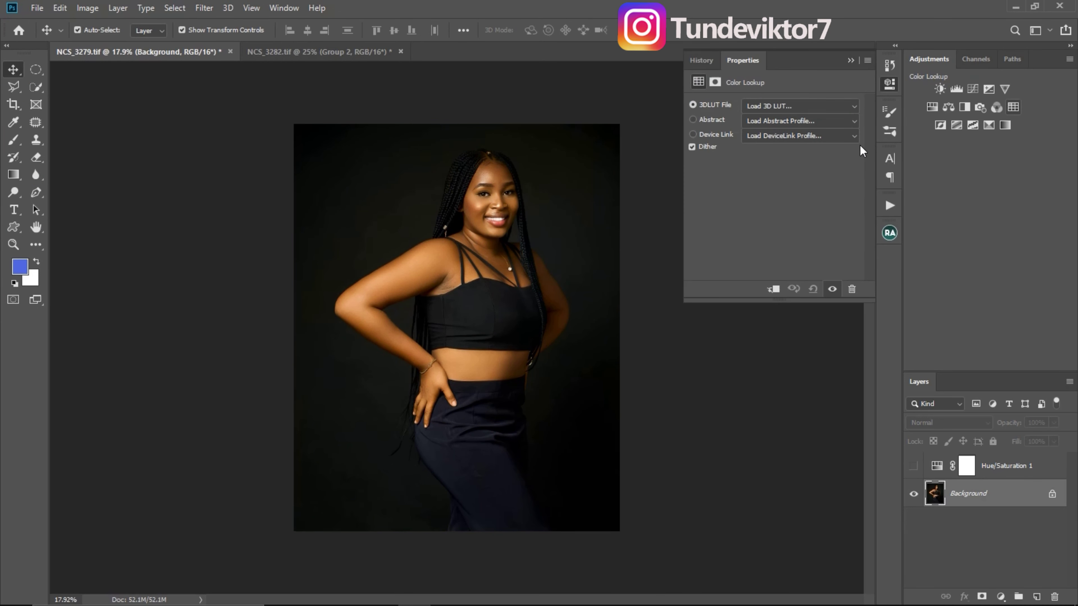
left_click(778, 107)
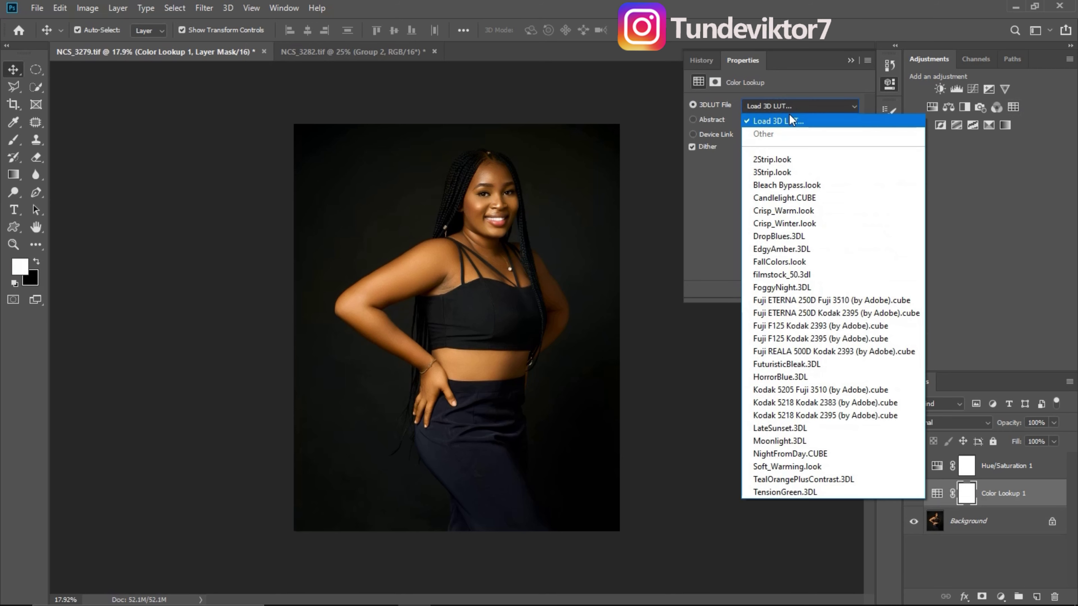
left_click(786, 117)
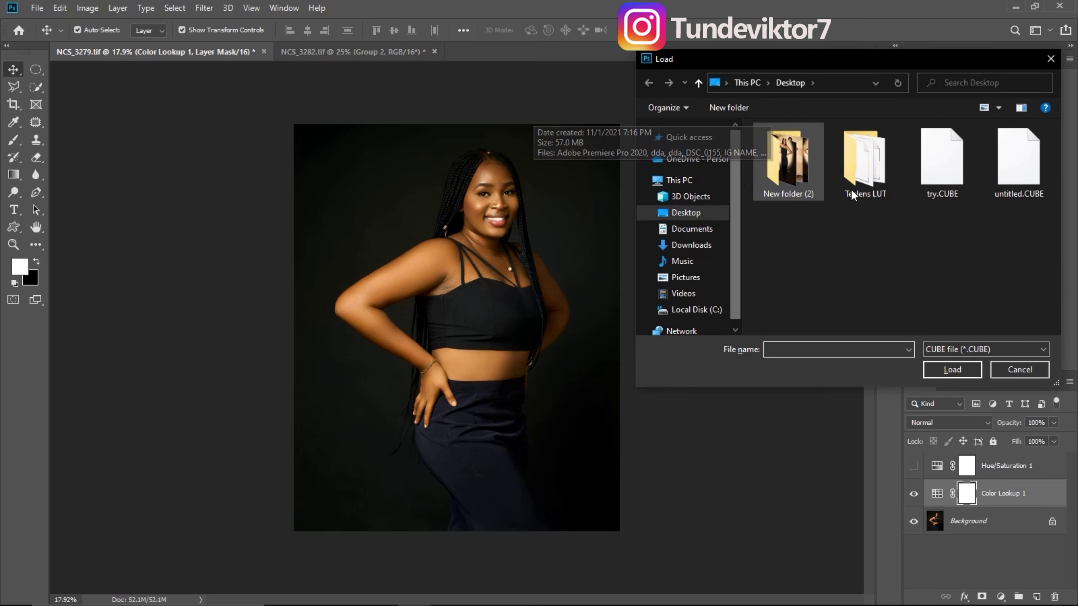
left_click(961, 175)
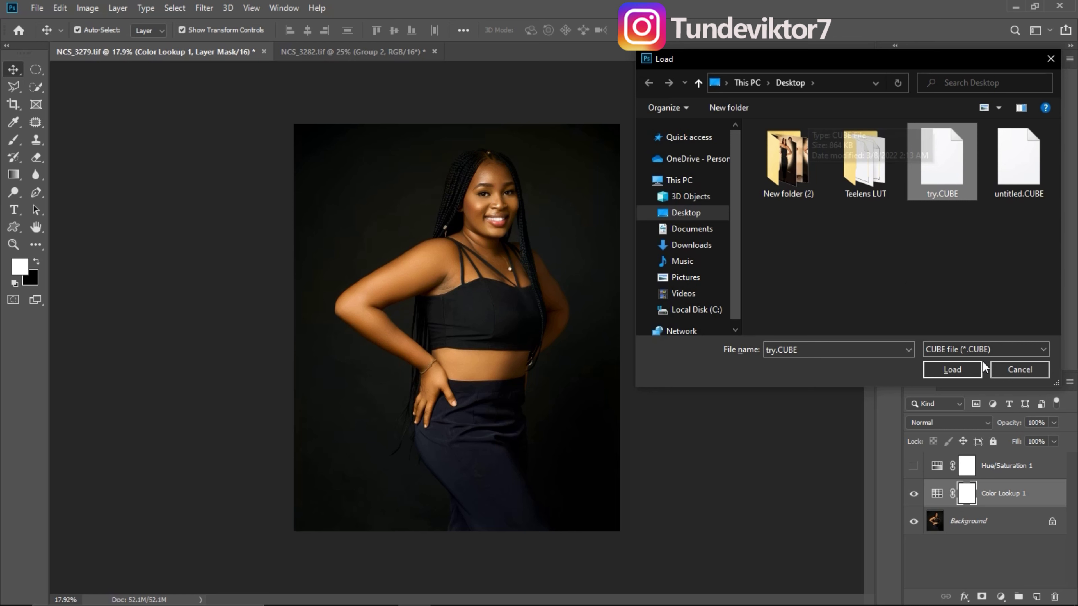
left_click(968, 368)
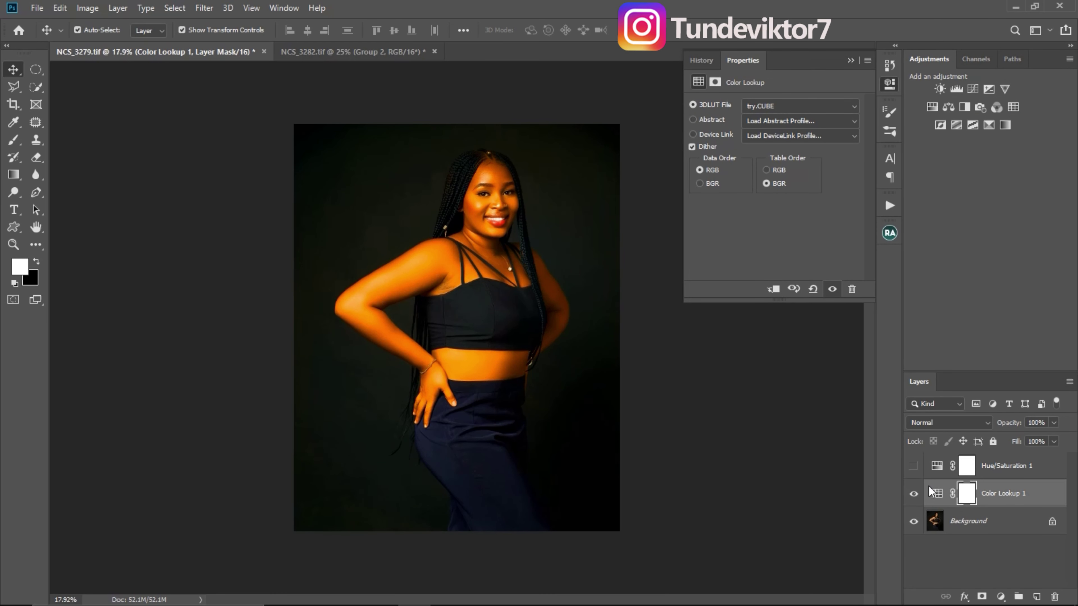
- Compare the Color Lookup result with the Hue/Saturation adjustment by alternating the visibility of the two layers
left_click(914, 493)
left_click(914, 466)
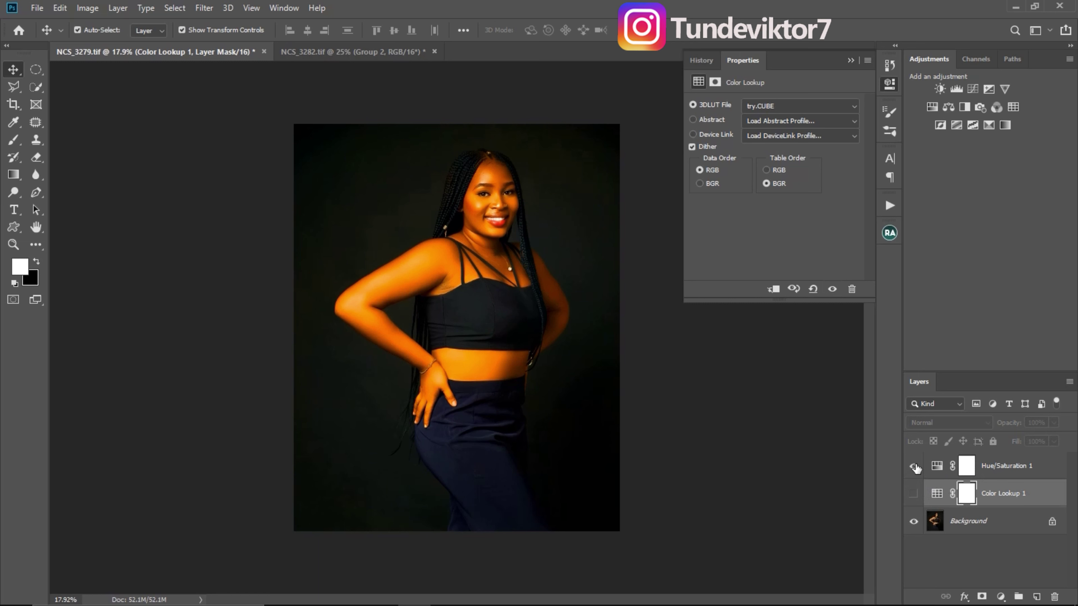
left_click(913, 494)
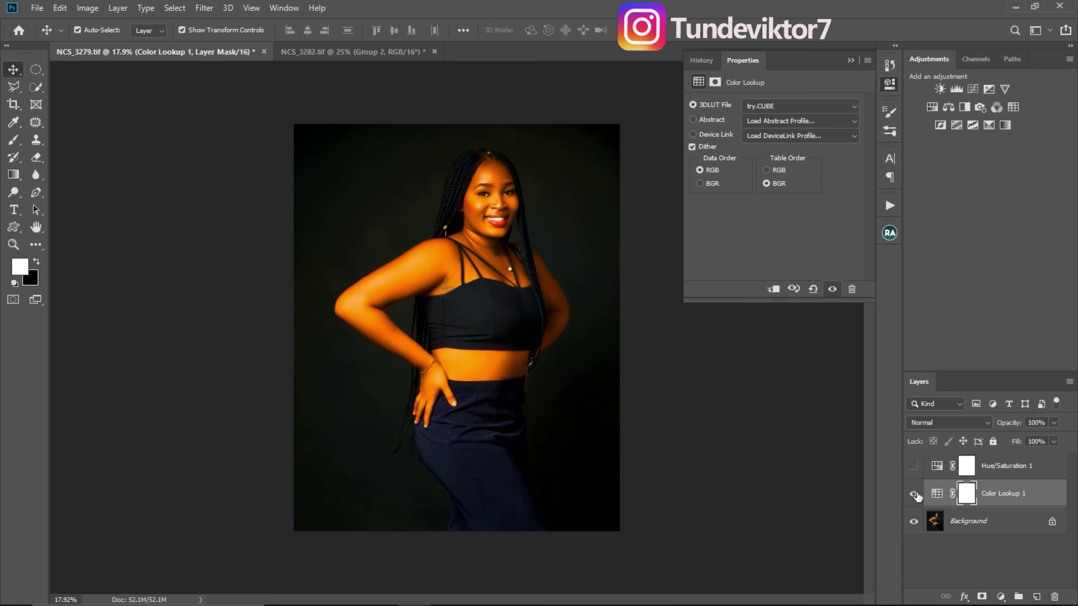
- Delete the Color Lookup and Hue/Saturation adjustment layers, keeping only the Background
key("Delete")
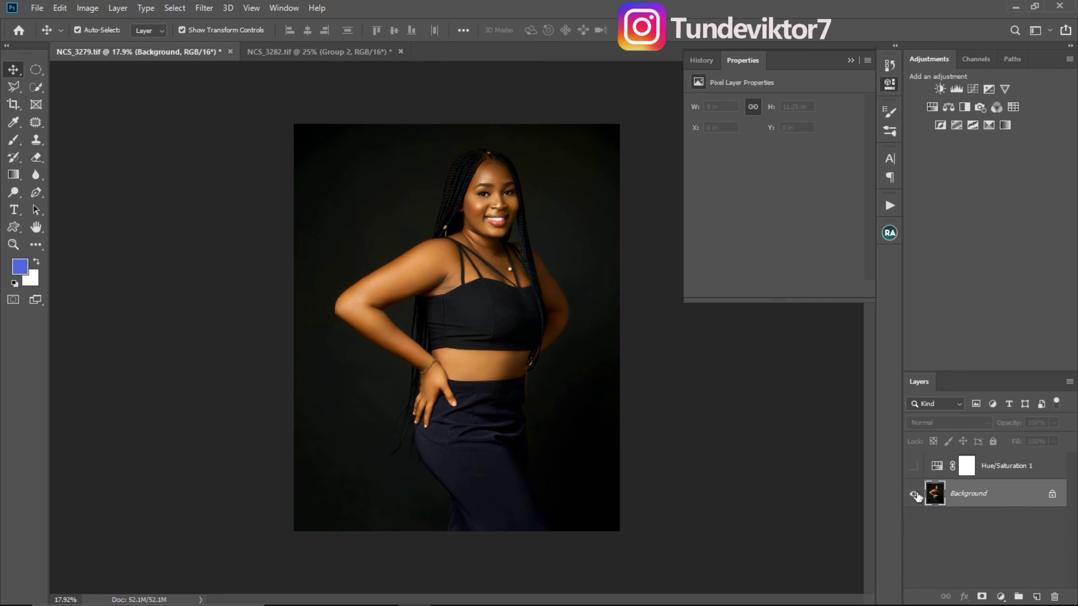
left_click(986, 467)
key("Delete")
key("z")
left_click_drag(488, 325, 505, 321)
key("v")
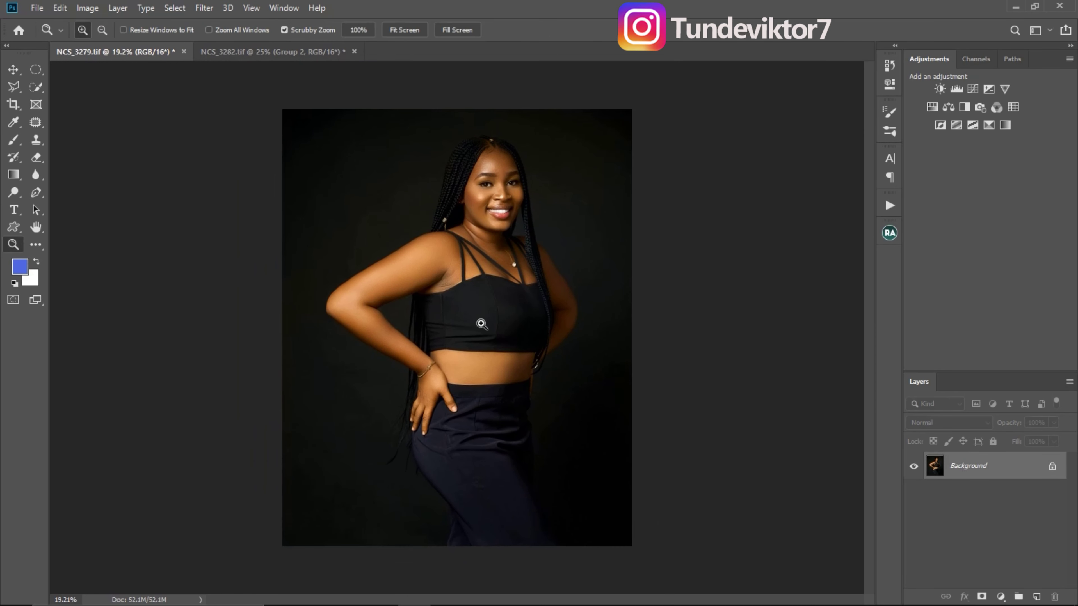
scroll(382, 147, "up", 1)
- Copy Vibrance 2, Curves 2, Color Balance 1 and Selective Color 1 from Group 2 of NCS_3282.tif into NCS_3279.tif
left_click(312, 68)
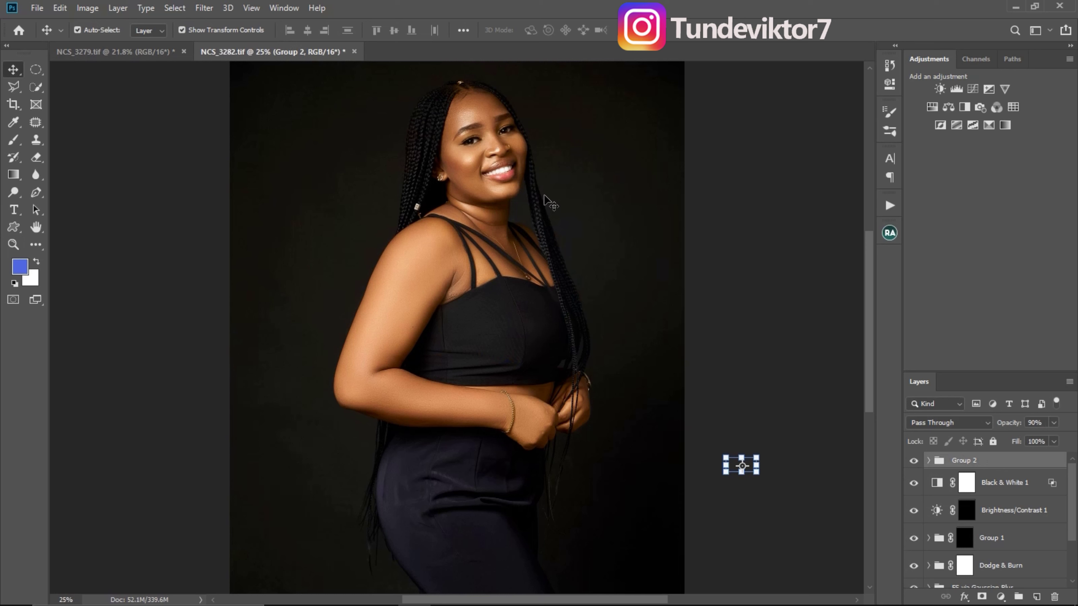
left_click(929, 460)
left_click(976, 492)
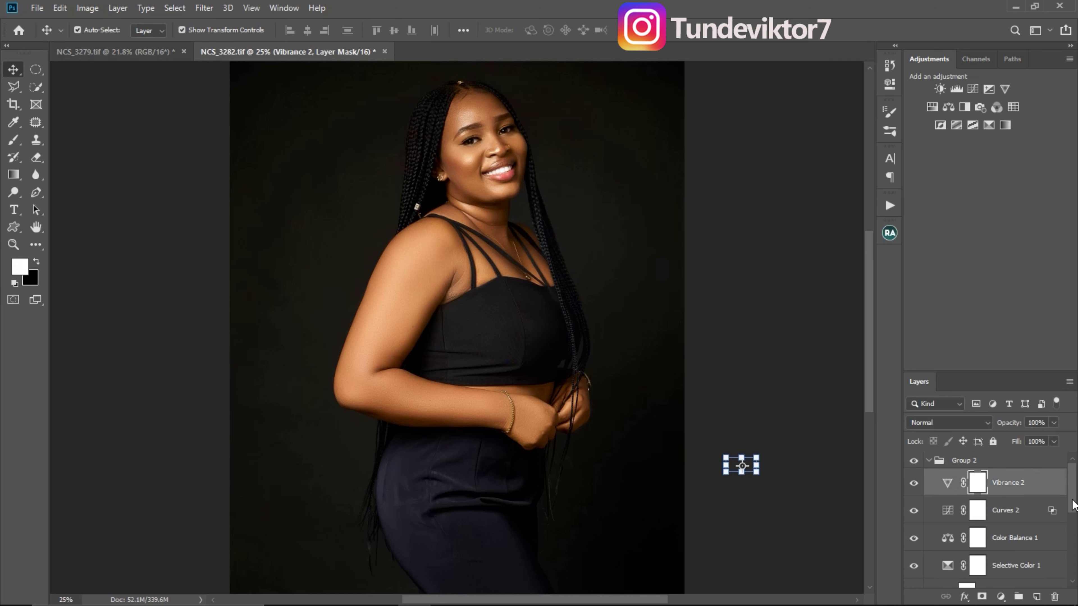
scroll(1072, 506, "down", 2)
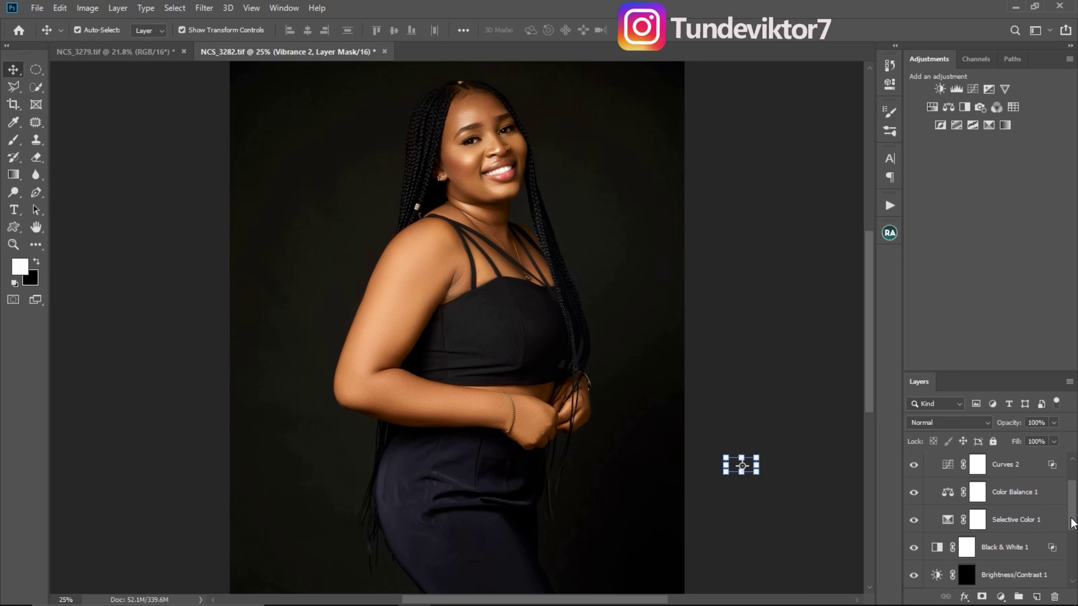
left_click(1023, 514, "shift")
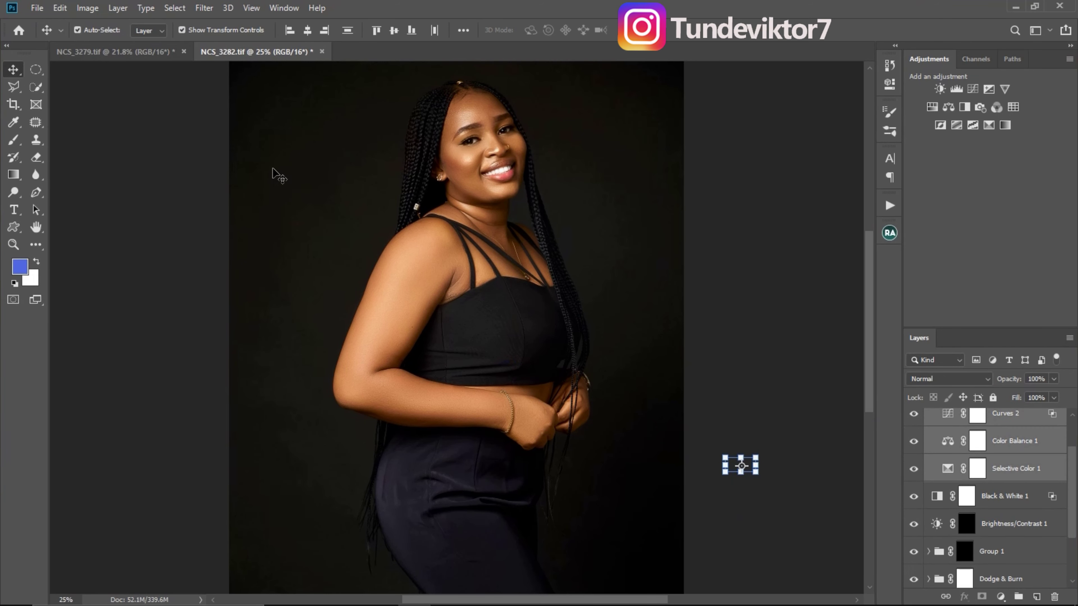
left_click(124, 52)
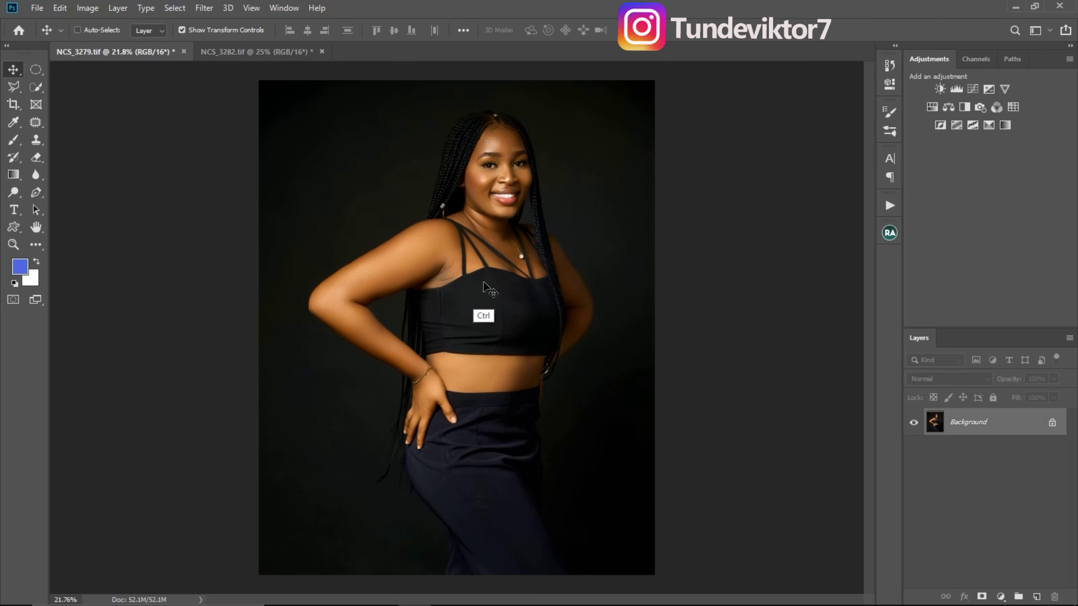
key("ctrl+v")
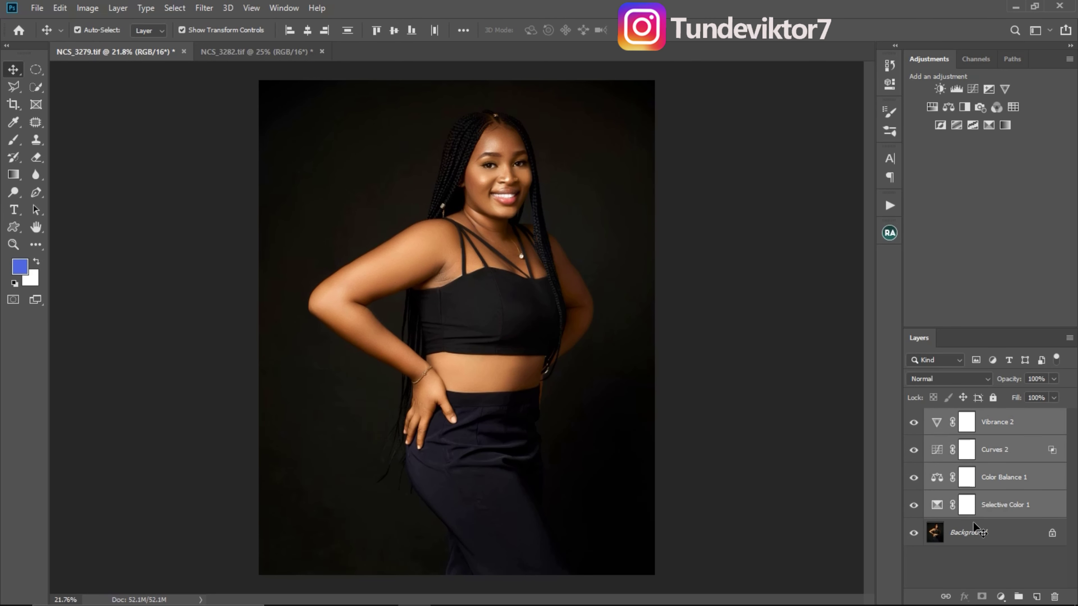
- Inspect the regraded portrait more closely and select the Background layer beneath the four adjustment layers
left_click(993, 506)
left_click(976, 434)
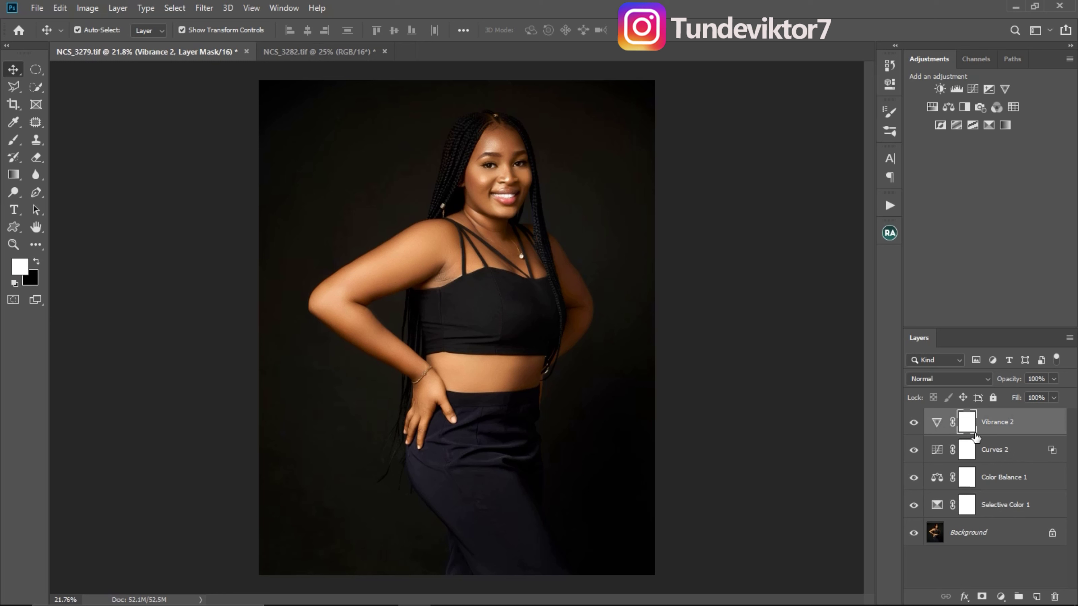
key("z")
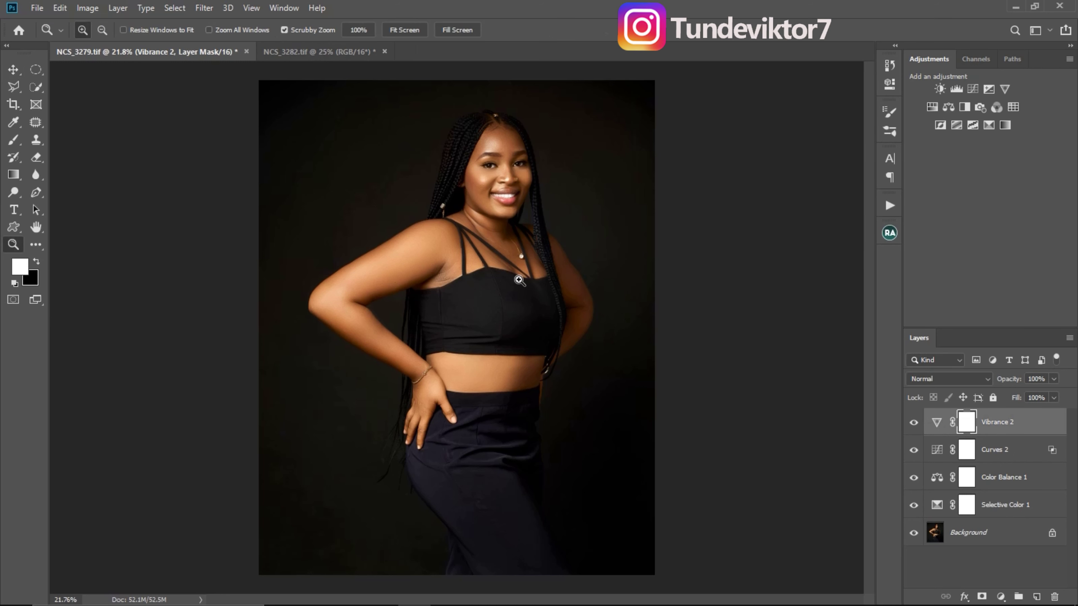
left_click_drag(516, 291, 539, 299)
key("v")
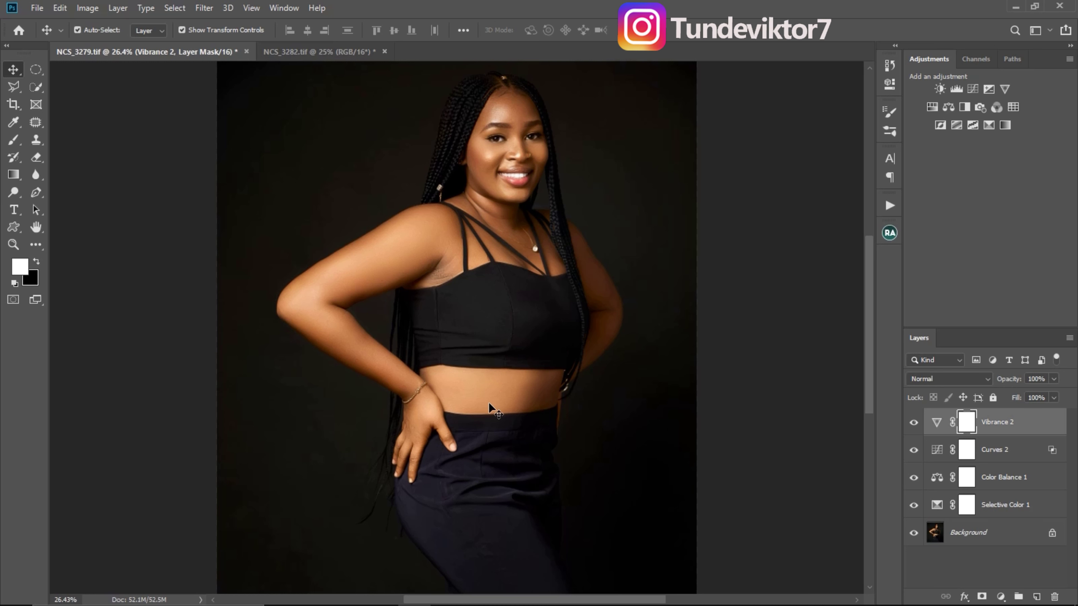
left_click(936, 422)
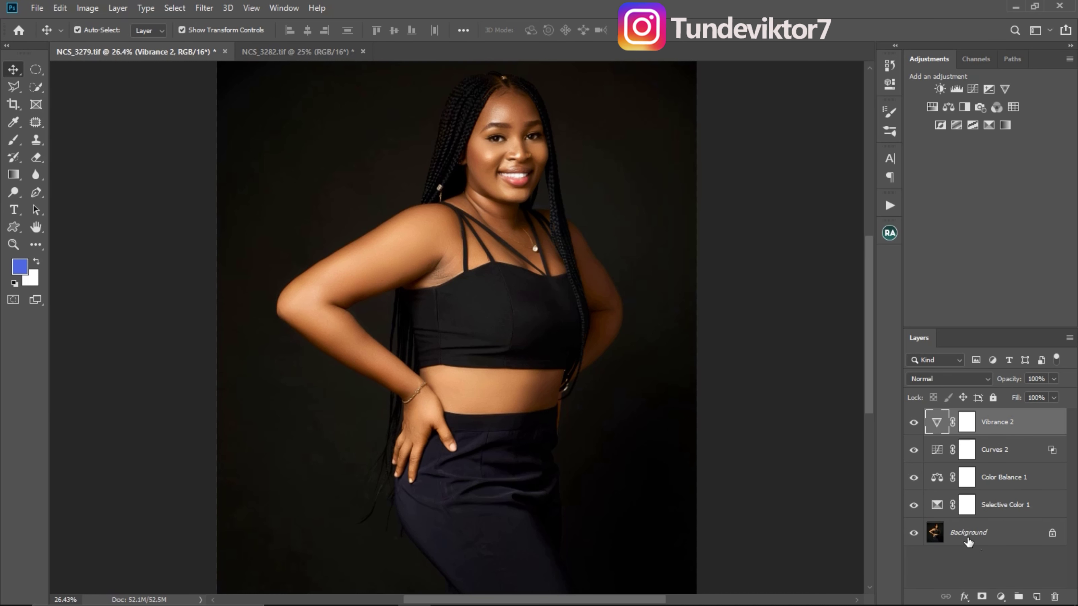
left_click(983, 537)
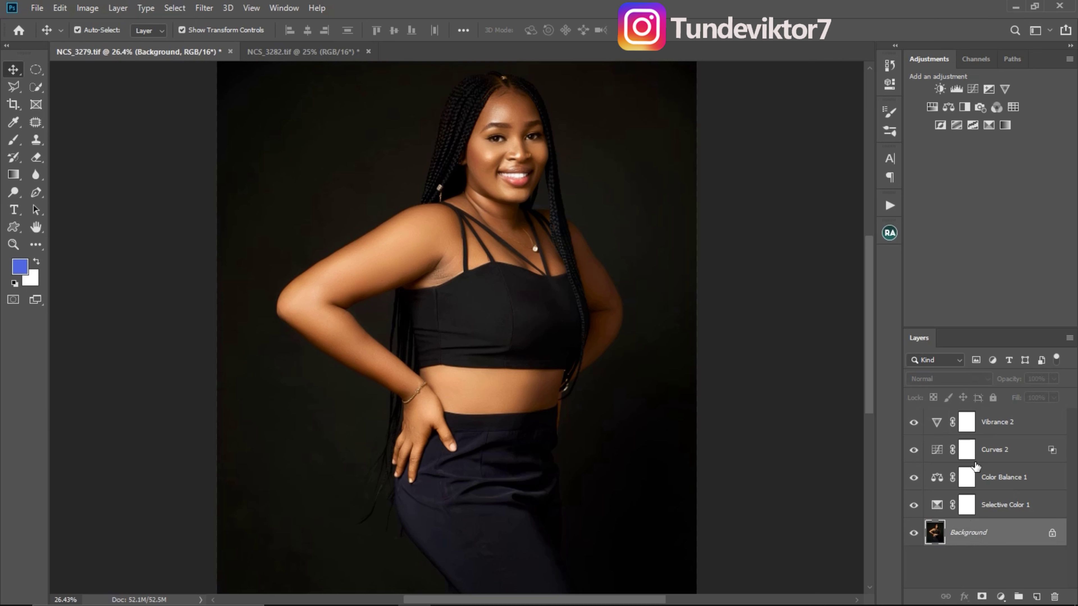
- Select the Vibrance 2 layer above the Background and open the Color Lookup Tables export settings
key("ctrl")
left_click(995, 430)
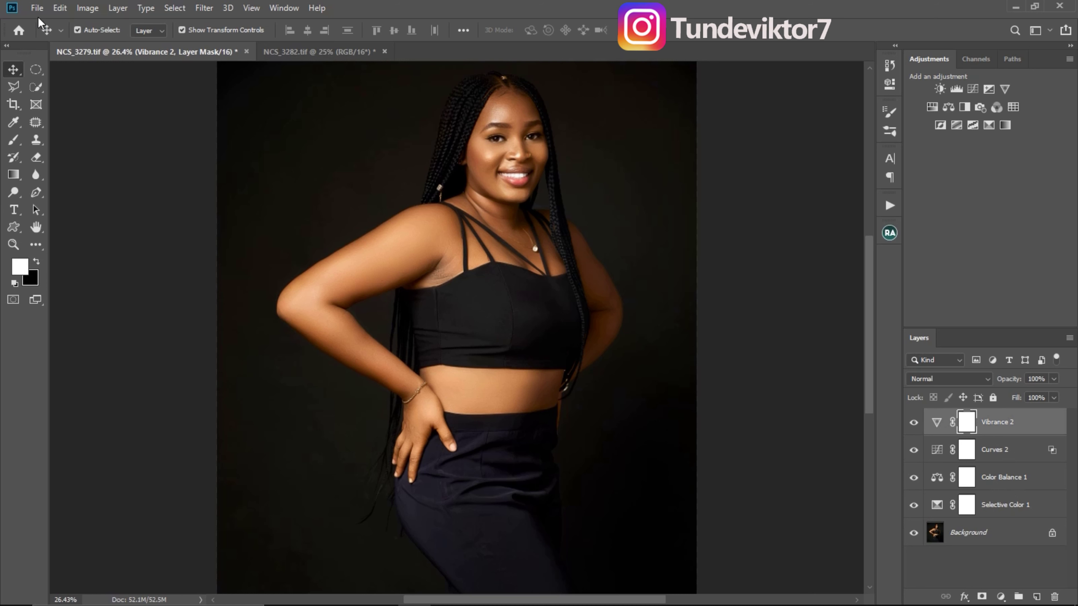
left_click(36, 8)
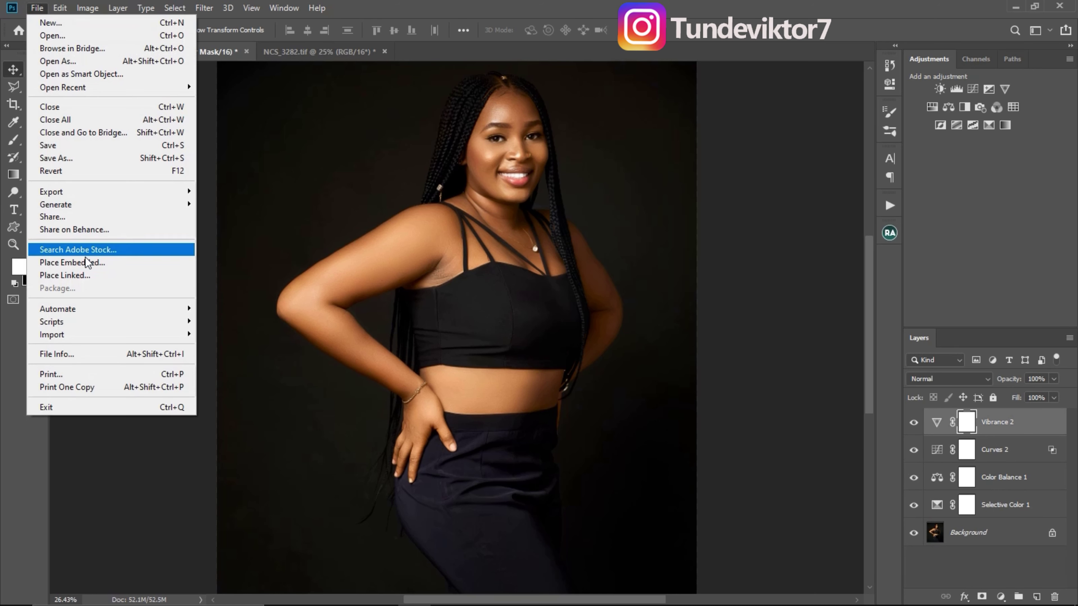
left_click(92, 192)
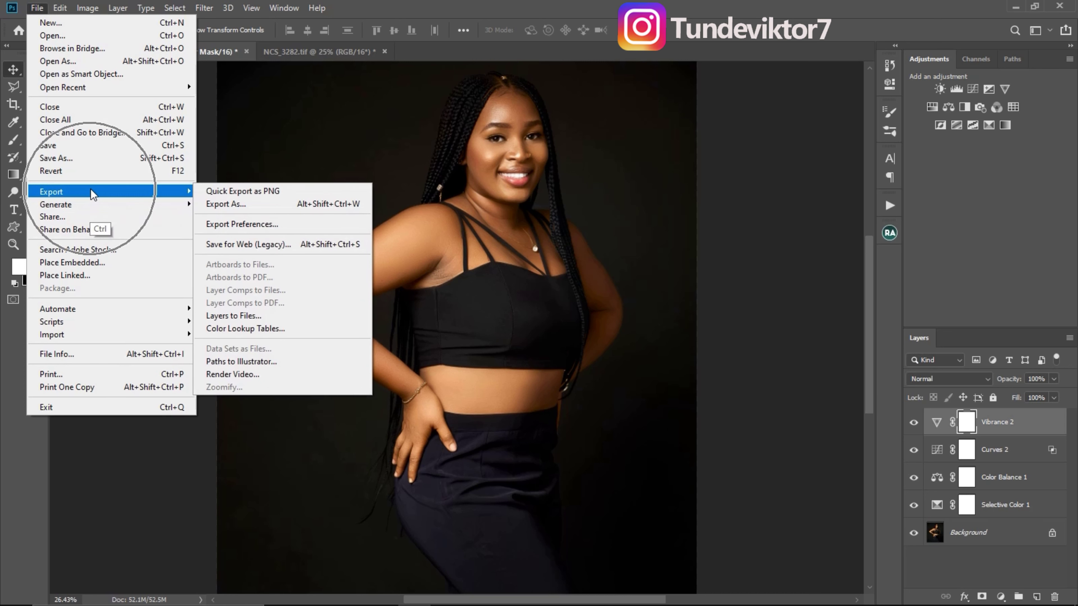
left_click(293, 329)
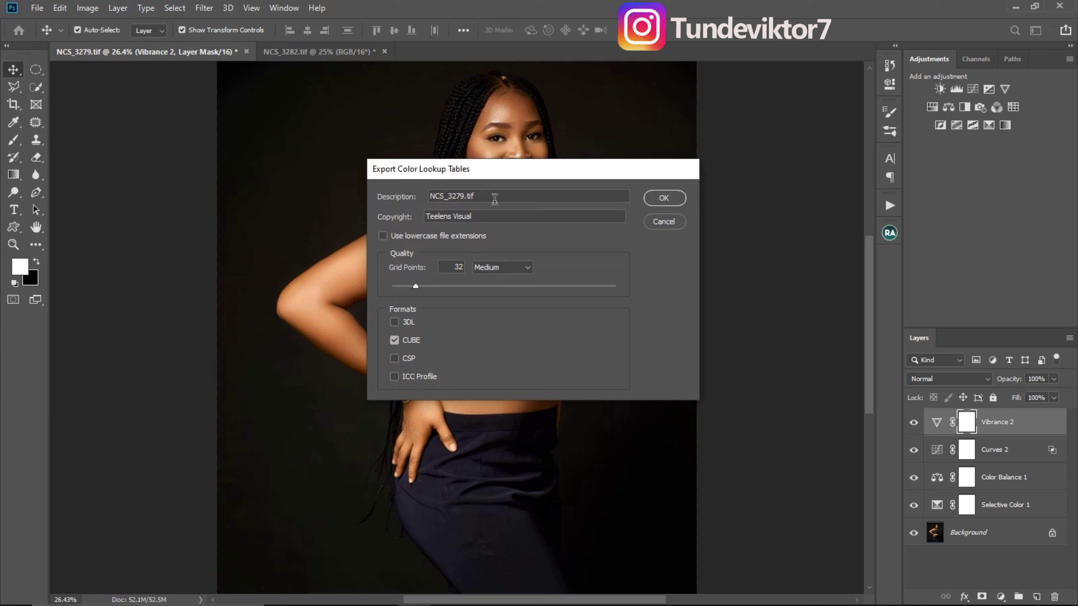
- Keep CUBE as the export format and accept the Color Lookup Tables settings
key("ctrl")
key("ctrl")
key("ctrl")
key("ctrl")
key("ctrl")
left_click(395, 340)
left_click(395, 340)
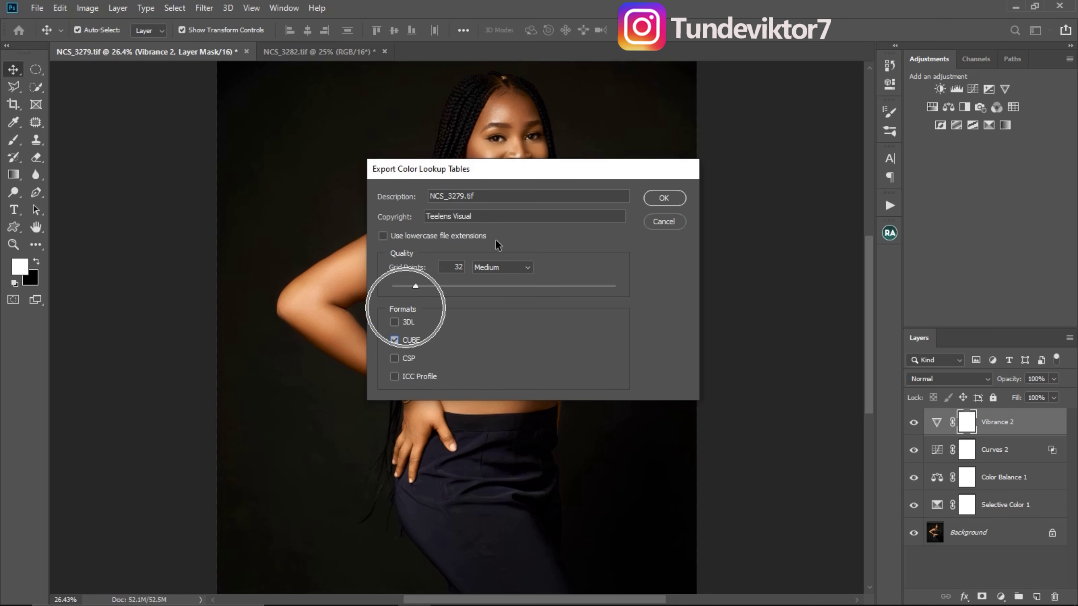
key("ctrl")
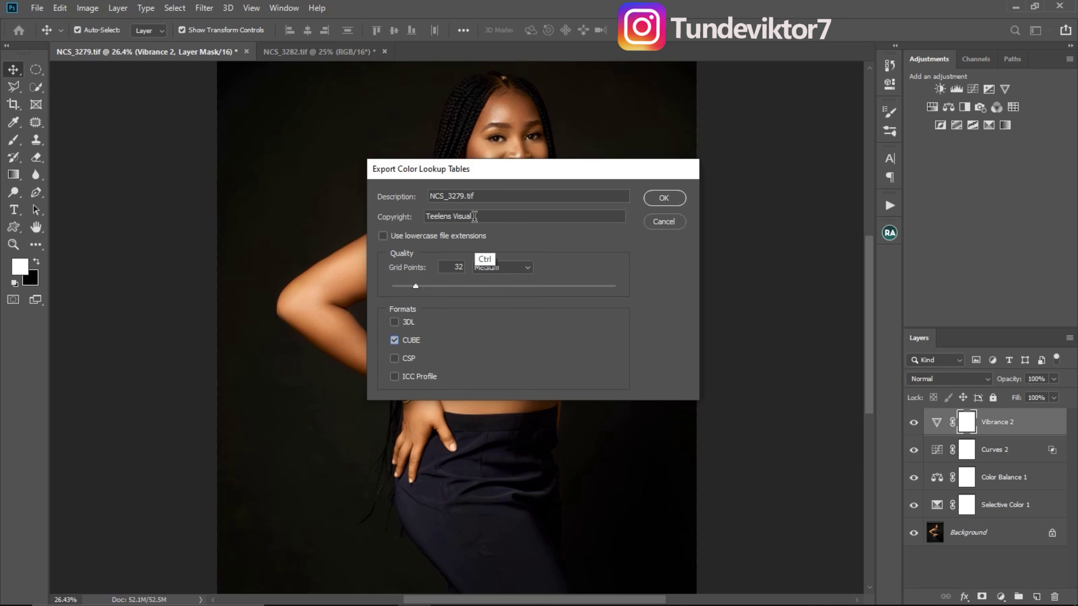
left_click(476, 216)
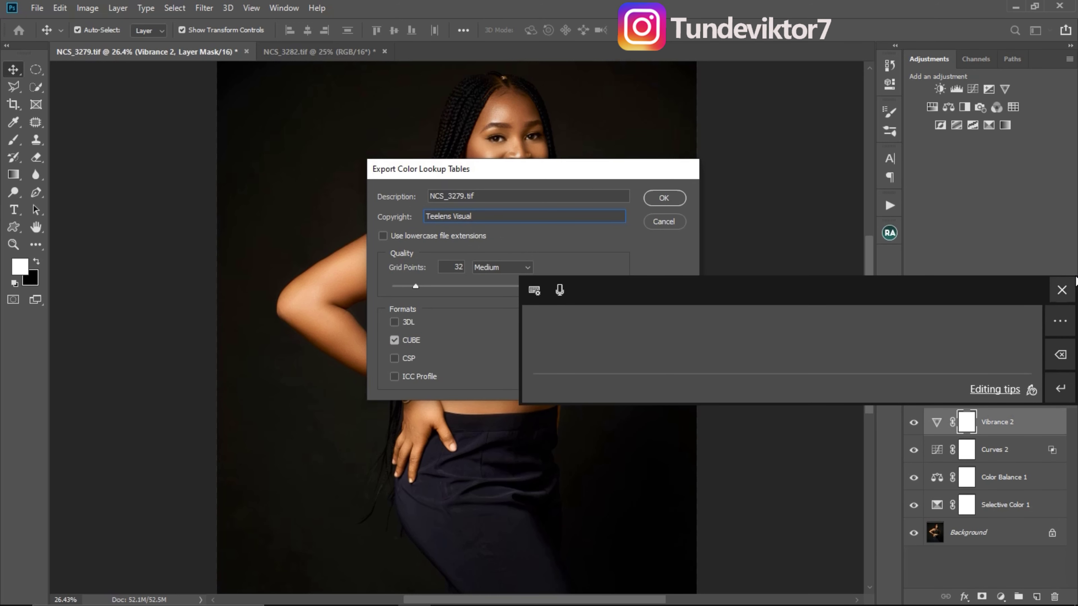
left_click(1061, 290)
left_click(480, 195)
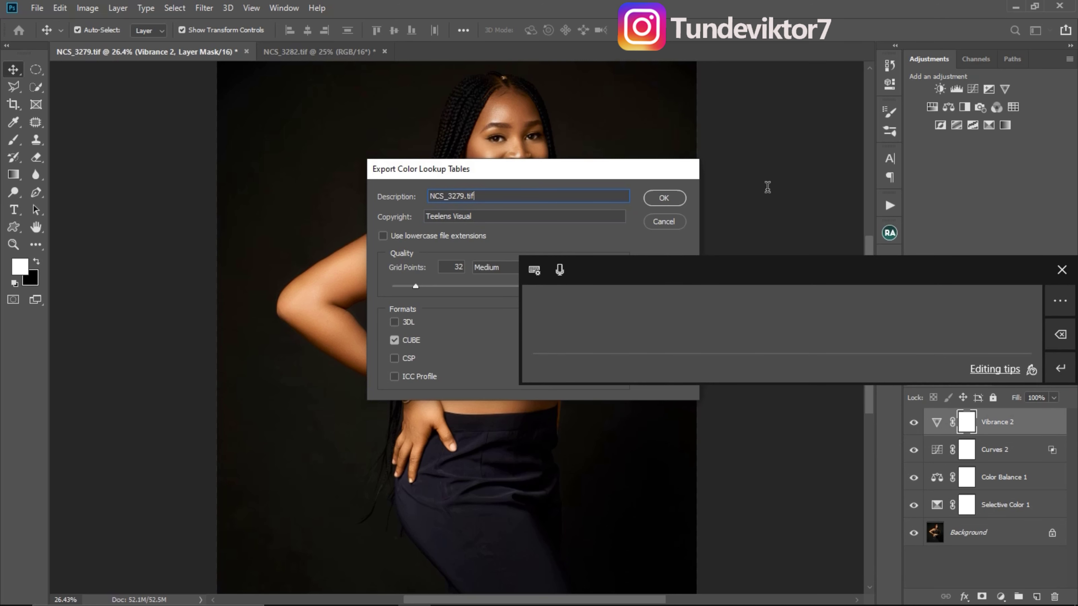
left_click(670, 199)
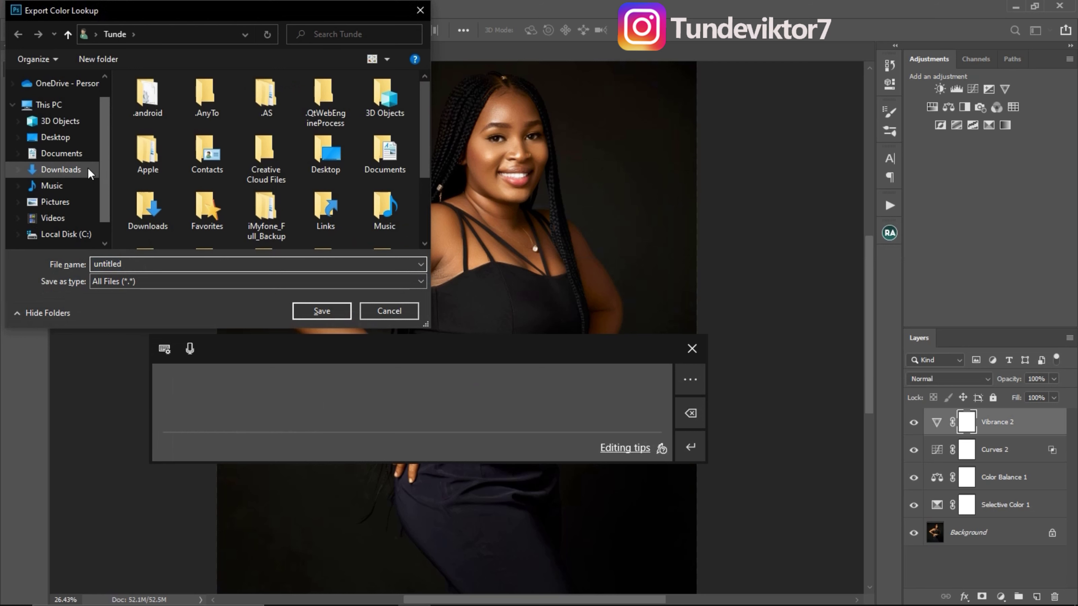
- Save the exported lookup table to the Desktop under the file name Teelens
left_click(72, 139)
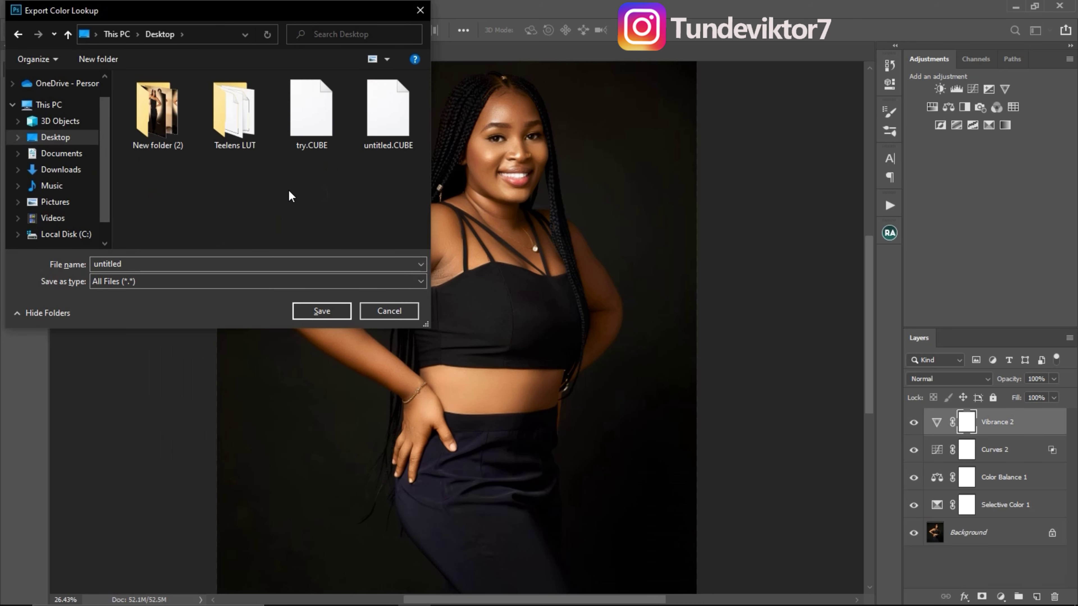
double_click(130, 263)
key("BackSpace")
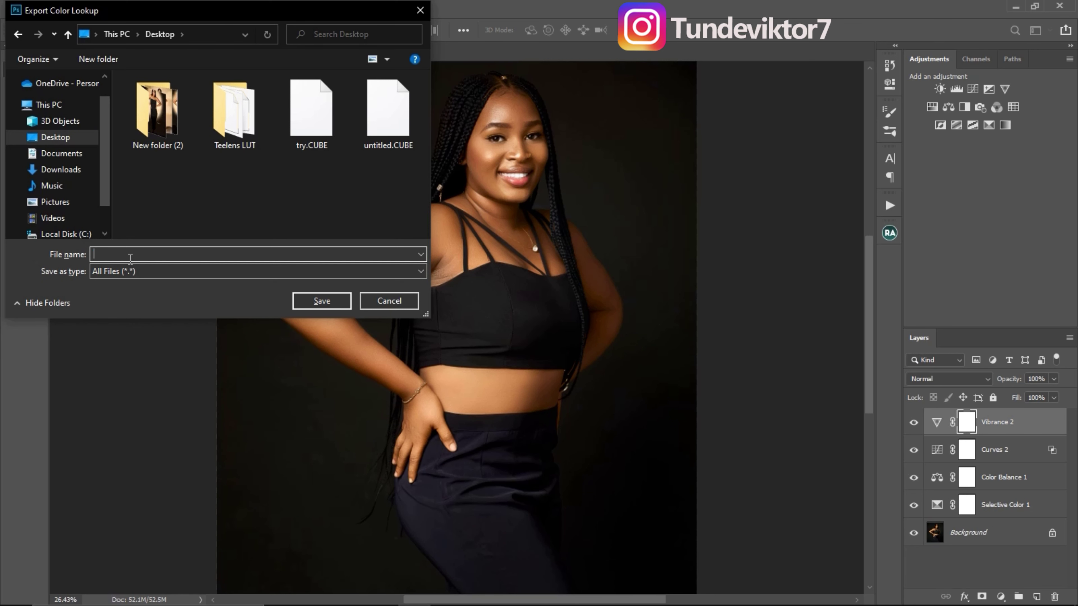
type("Teelens")
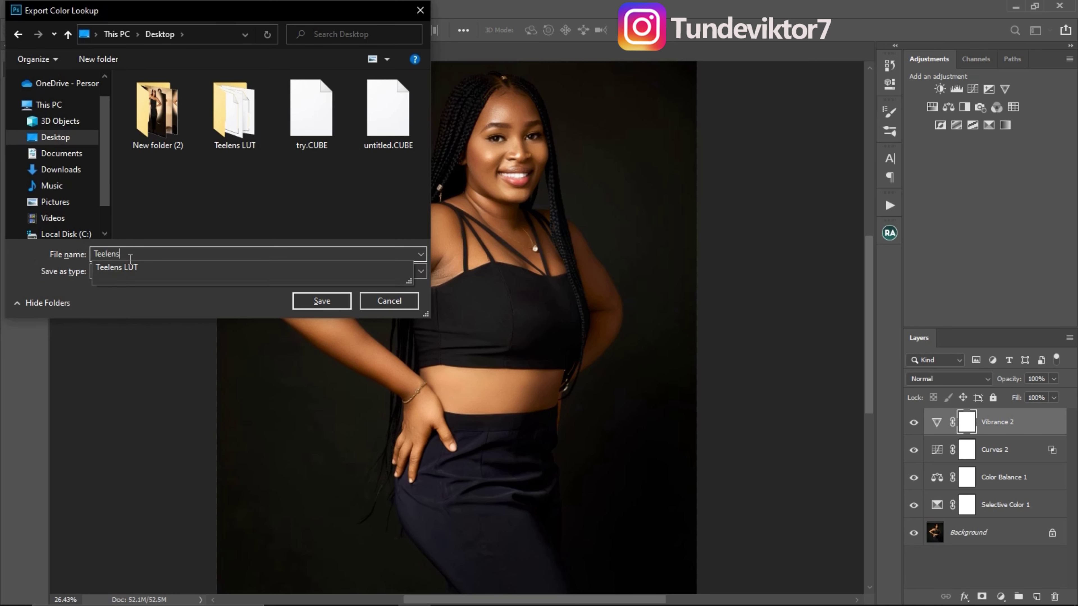
left_click(319, 301)
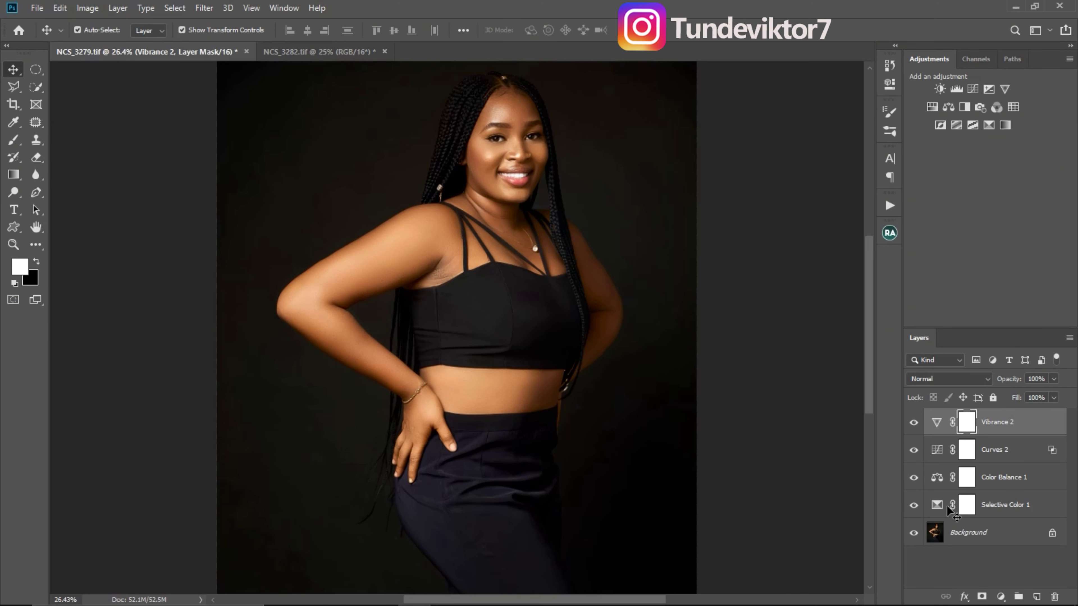
- Group the four adjustment layers from Vibrance 2 to Selective Color 1 and hide the group
left_click(1006, 506, "shift")
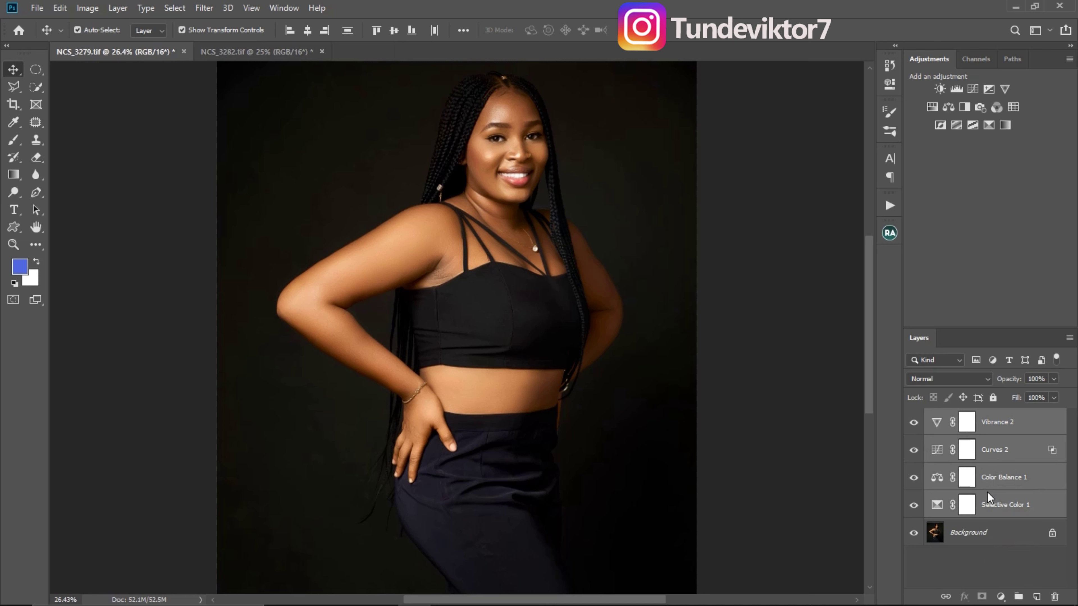
key("ctrl+g")
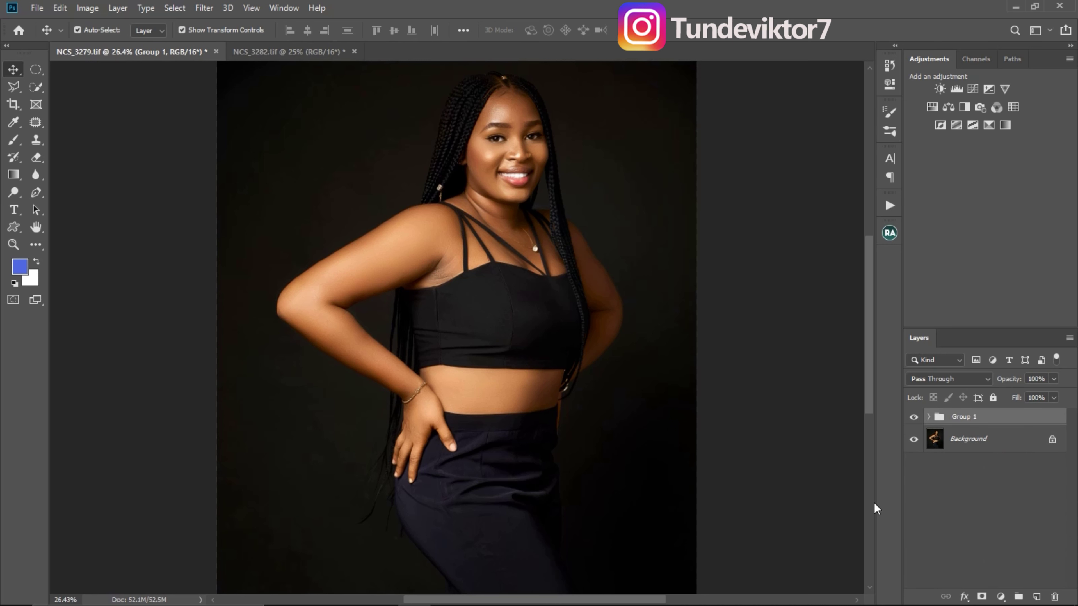
left_click(914, 417)
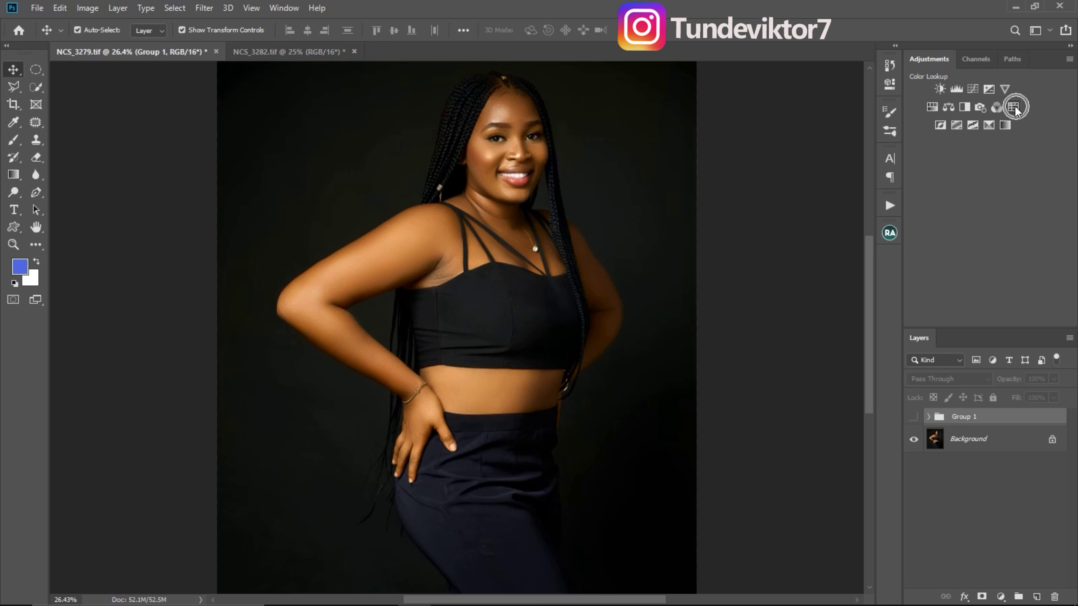
- Add a Color Lookup adjustment layer above the hidden group and load Teelens.CUBE from the Desktop as its 3D LUT
left_click(1001, 596)
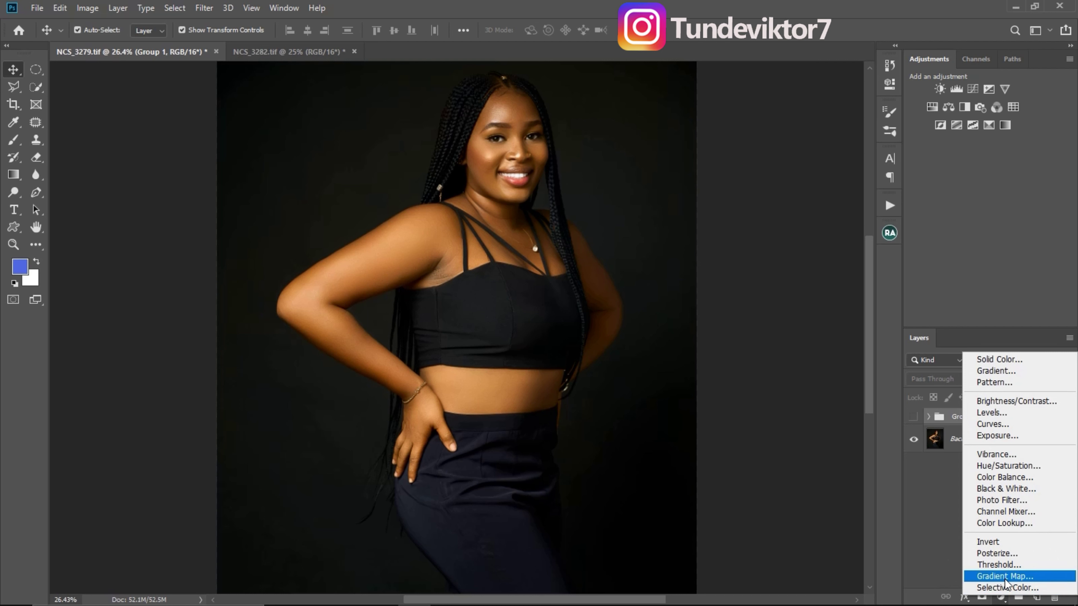
left_click(1010, 524)
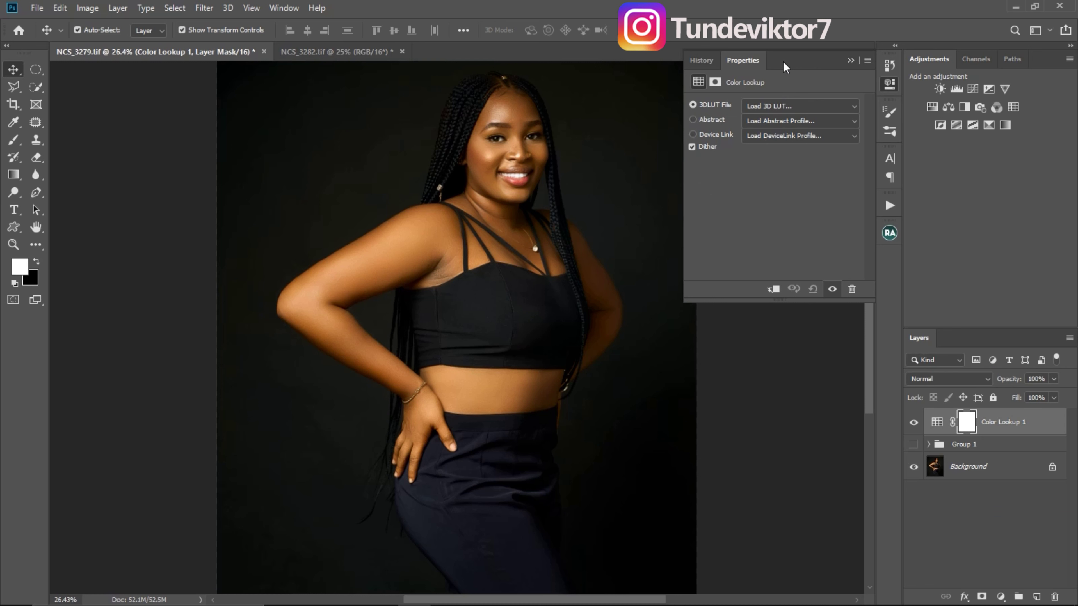
left_click_drag(790, 61, 761, 100)
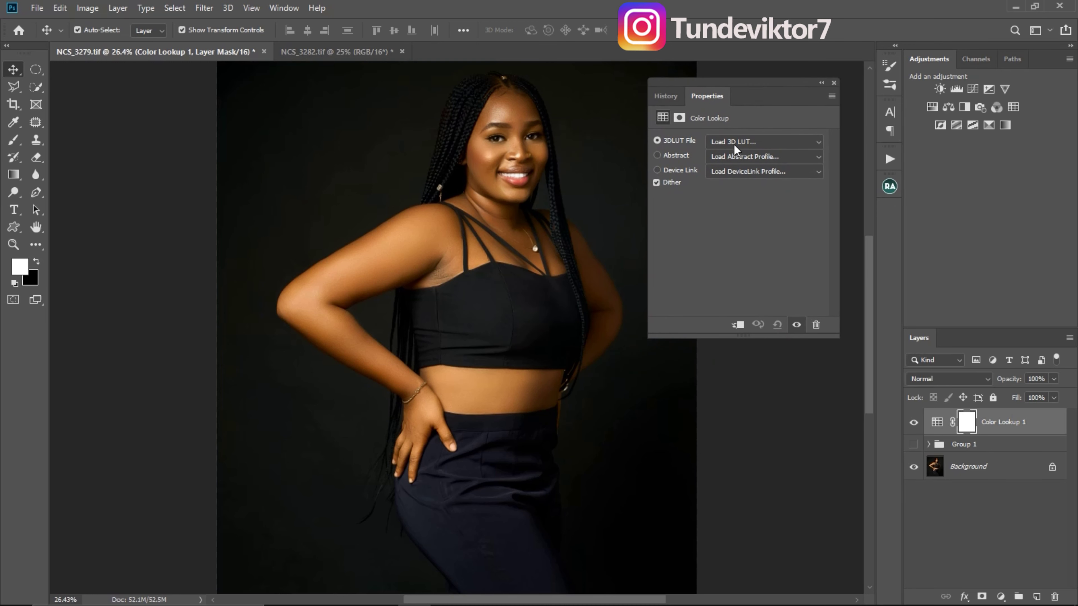
left_click(741, 142)
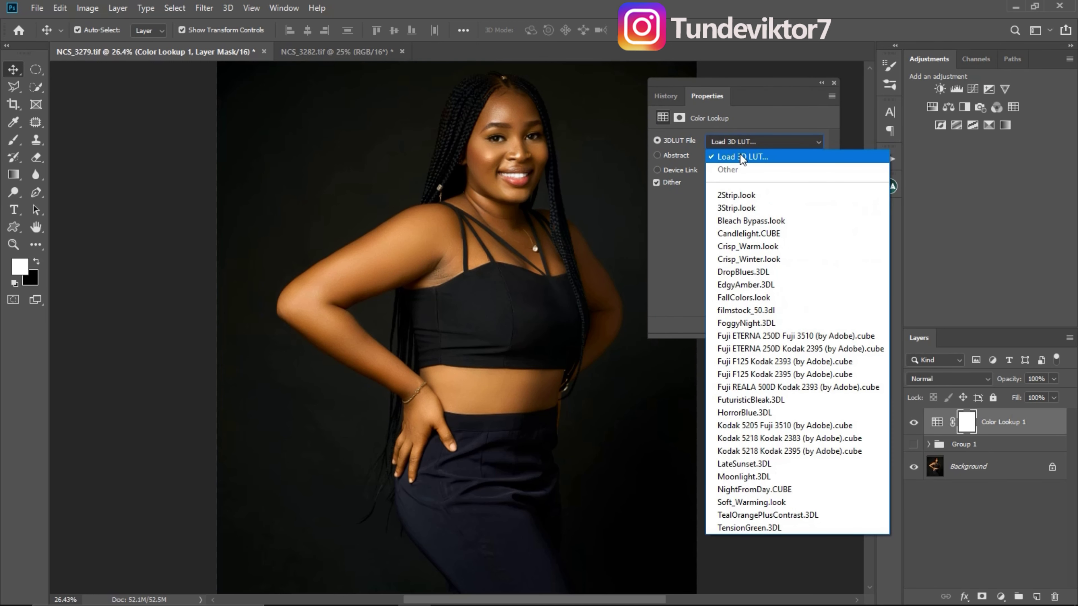
left_click(743, 156)
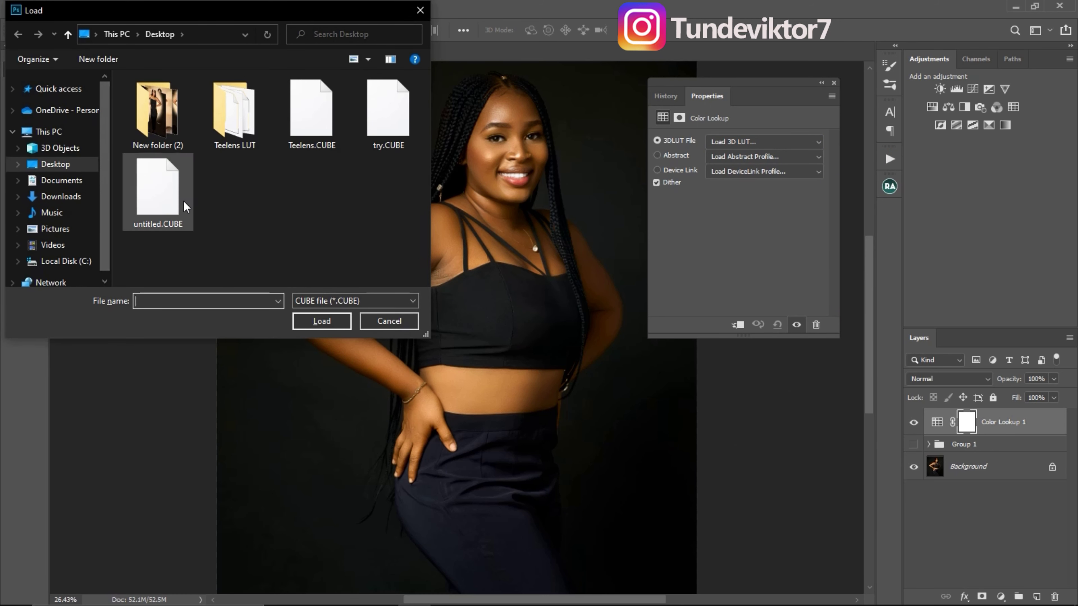
left_click(312, 127)
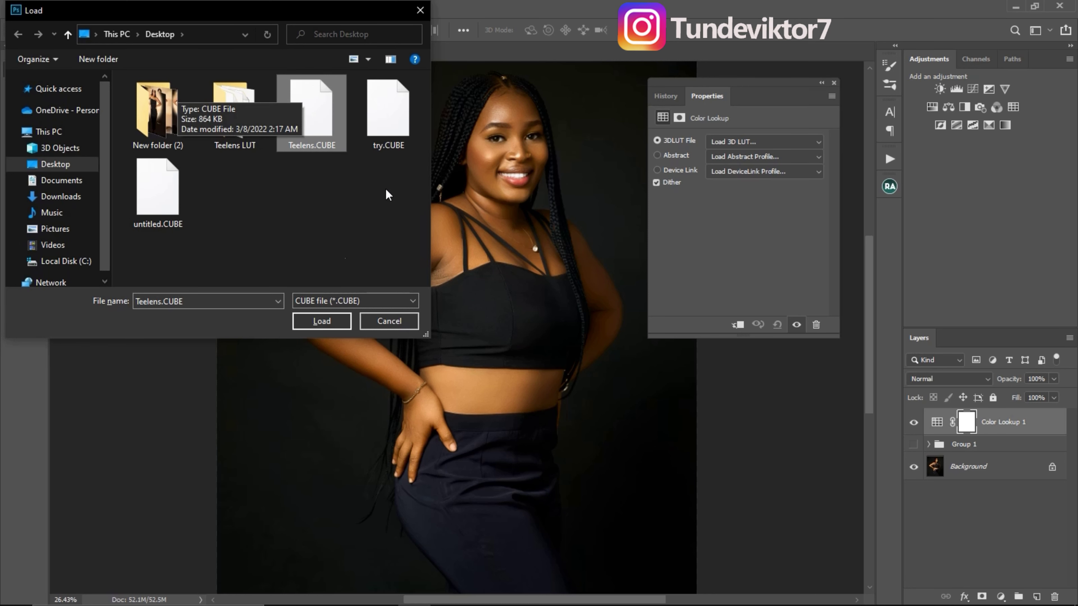
left_click(329, 323)
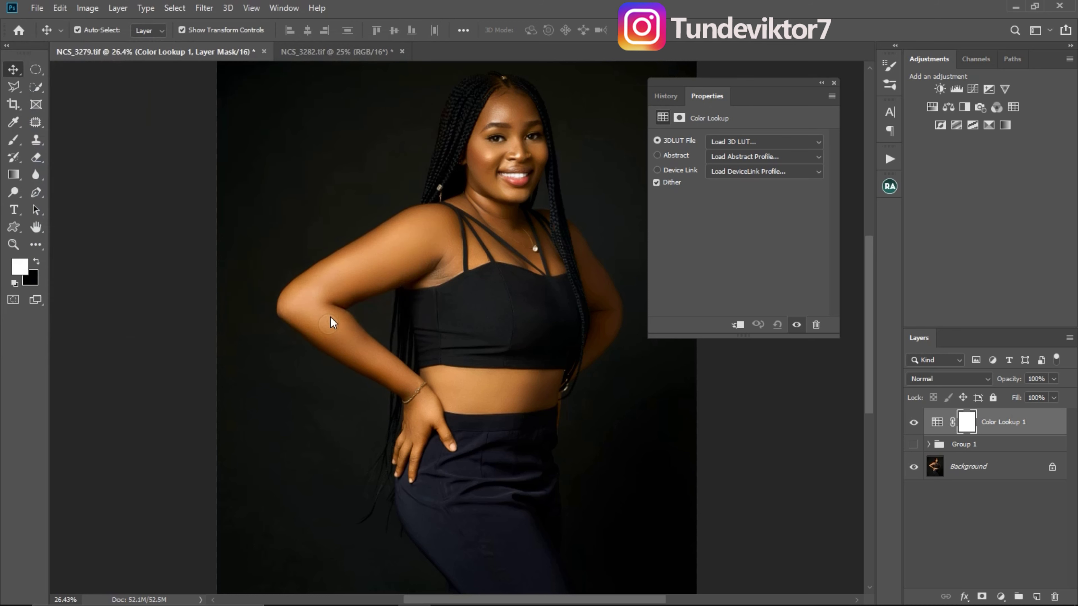
left_click(799, 91)
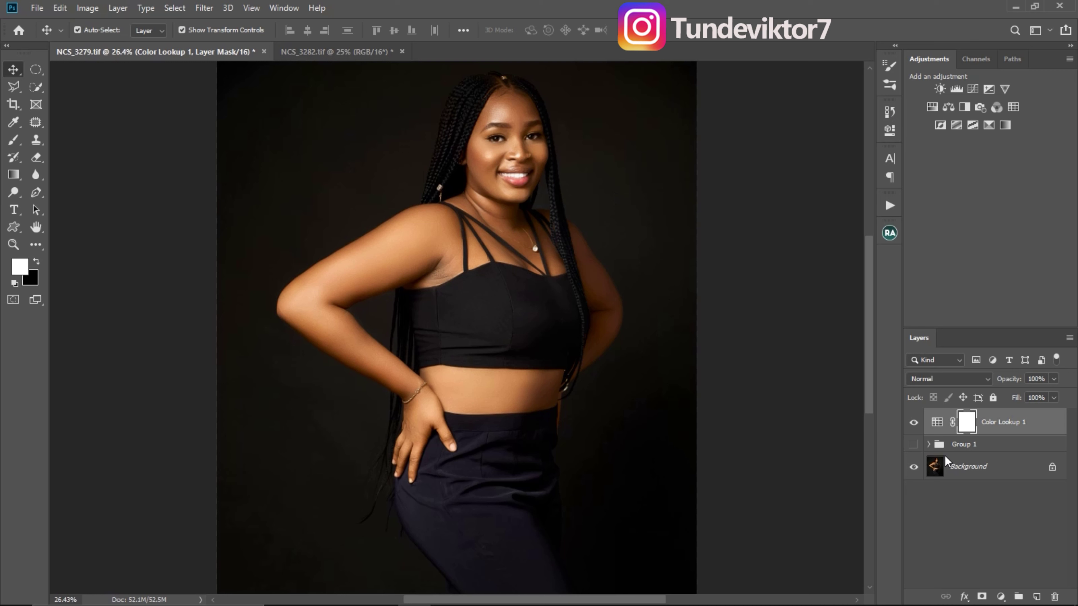
- Compare the portrait at closer range with the Color Lookup 1 layer hidden and shown
left_click(916, 428)
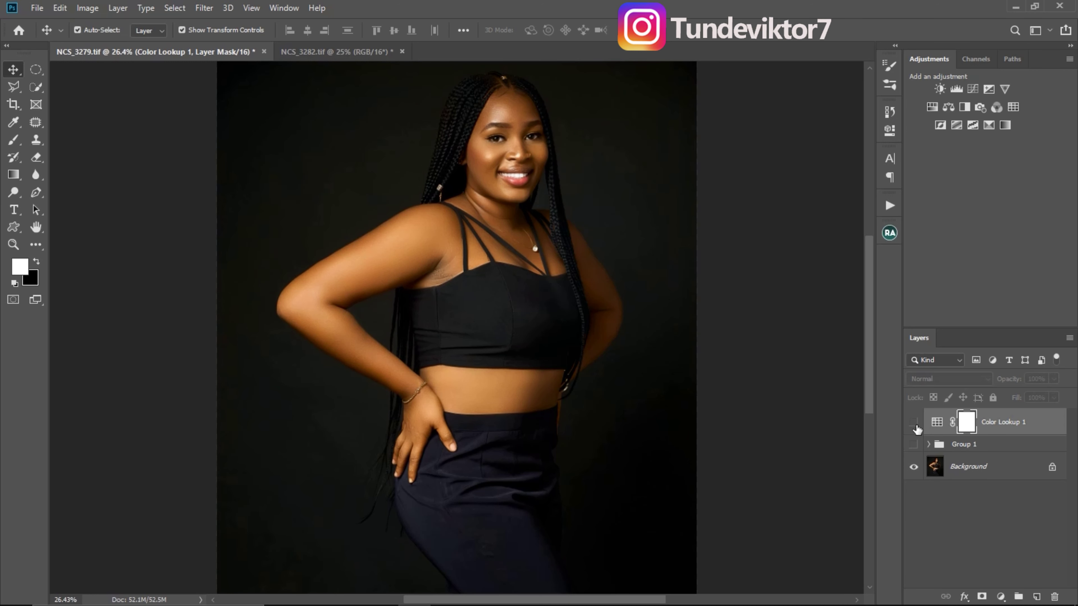
key("z")
mouse_move(512, 252)
left_mouse_down()
mouse_move(522, 251)
mouse_move(510, 252)
left_mouse_up()
key("v")
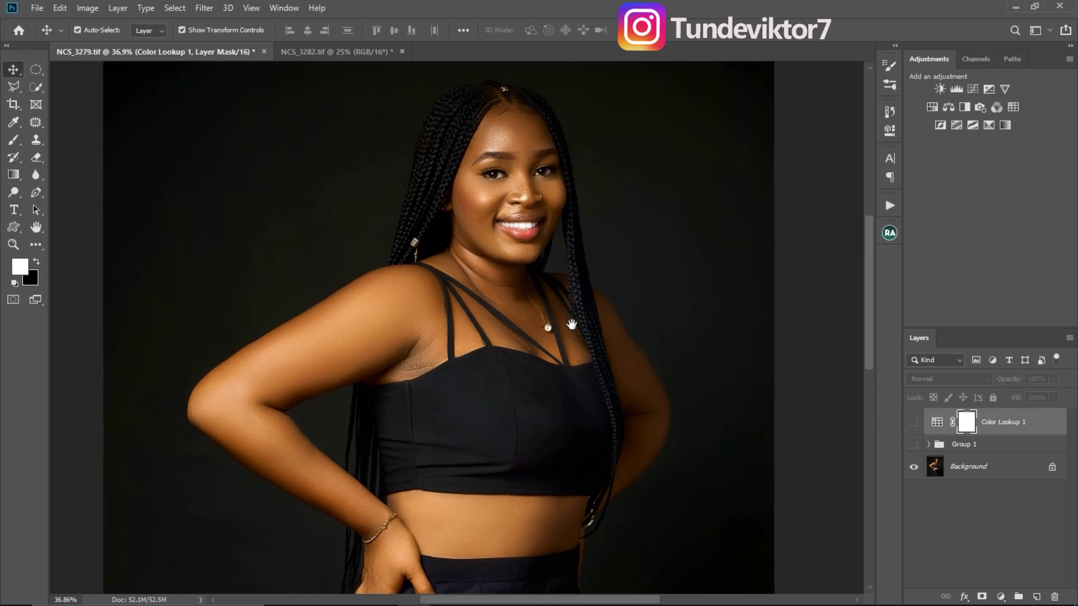
left_click(914, 423)
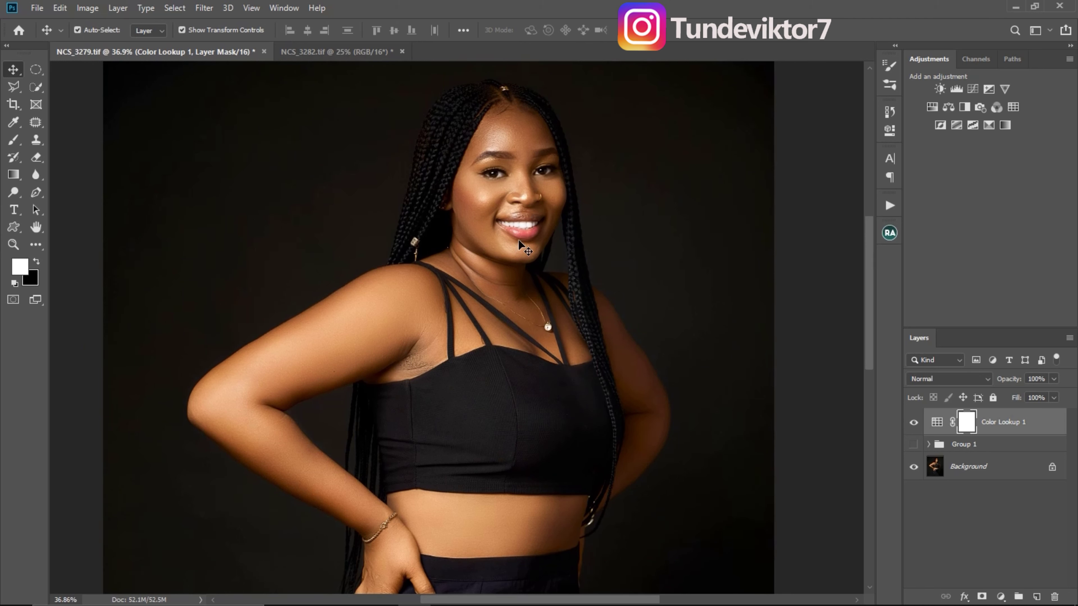
- Compare the LUT with the original grade by hiding Color Lookup 1 and showing Group 1
left_click(933, 447)
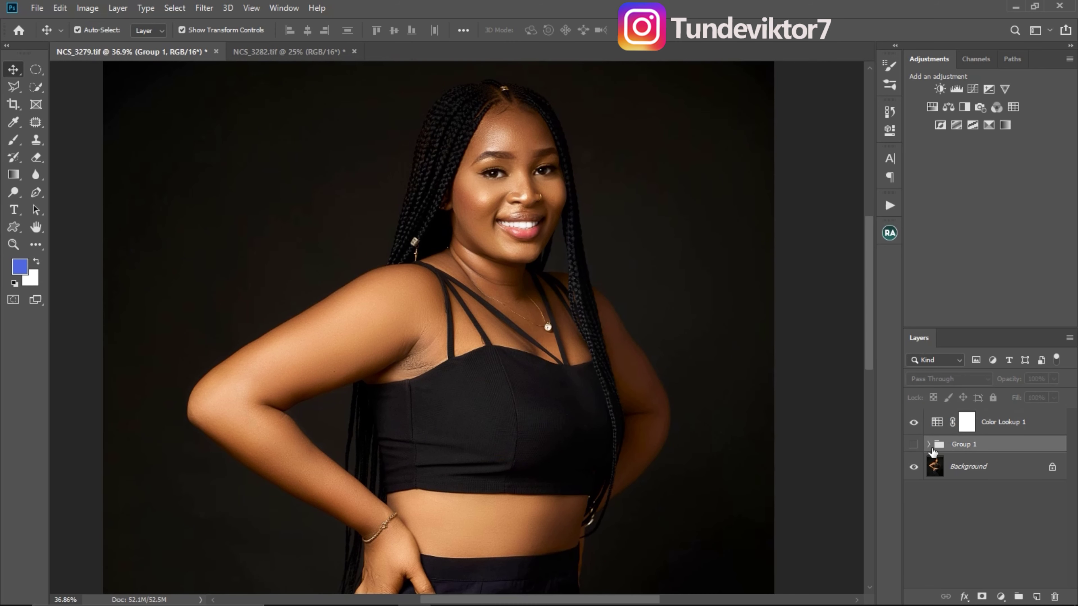
left_click(914, 422)
left_click(976, 422)
left_click(949, 444)
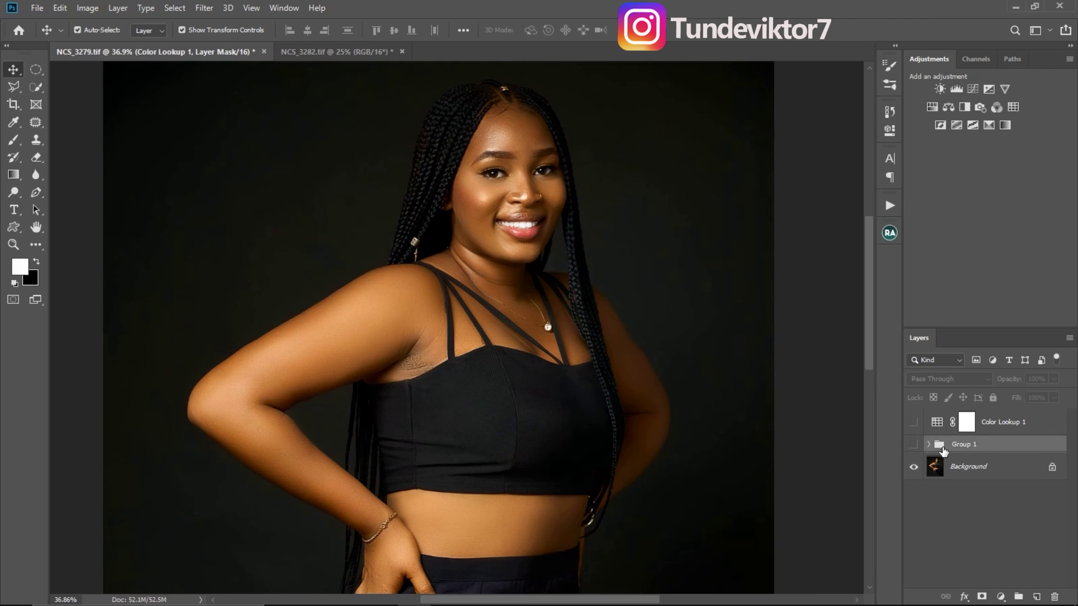
left_click(914, 445)
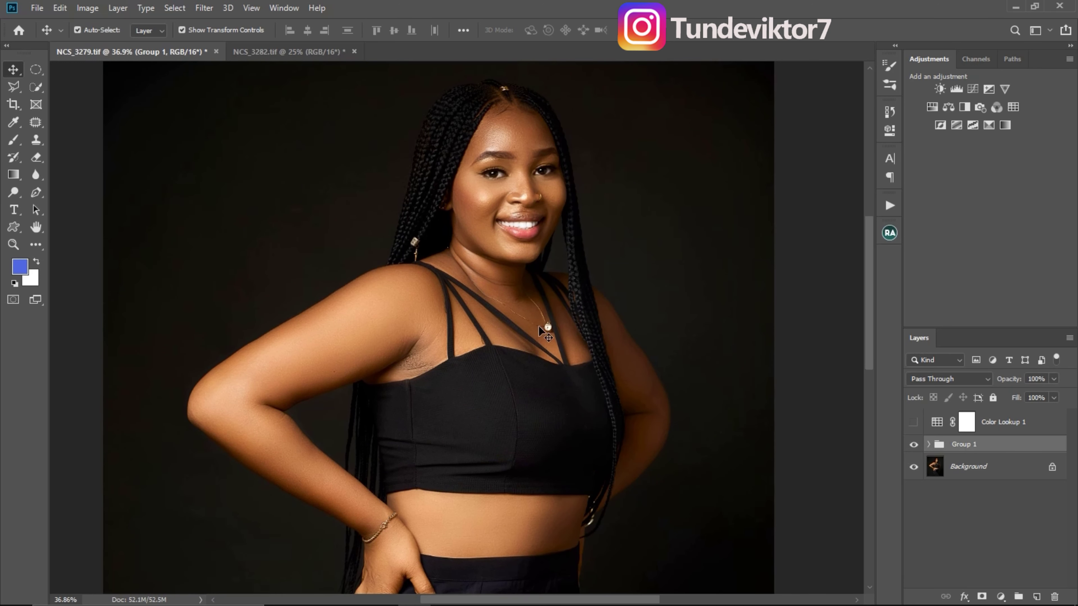
key("z")
left_click_drag(596, 382, 548, 346)
key("v")
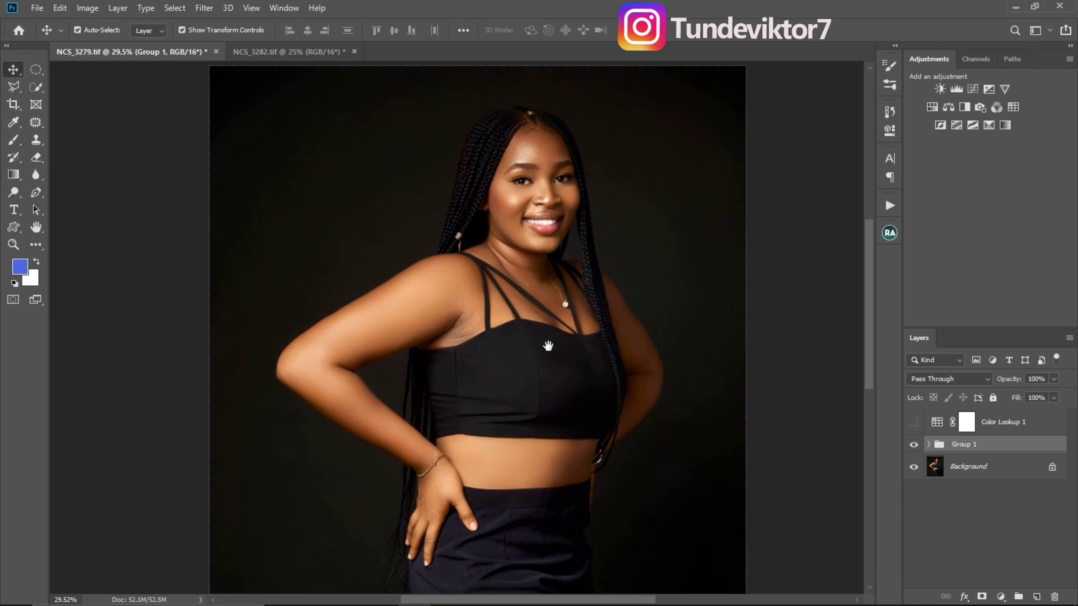
- Switch to NCS_3282.tif, delete the color grading Group 2, and view the whole portrait
left_click(287, 51)
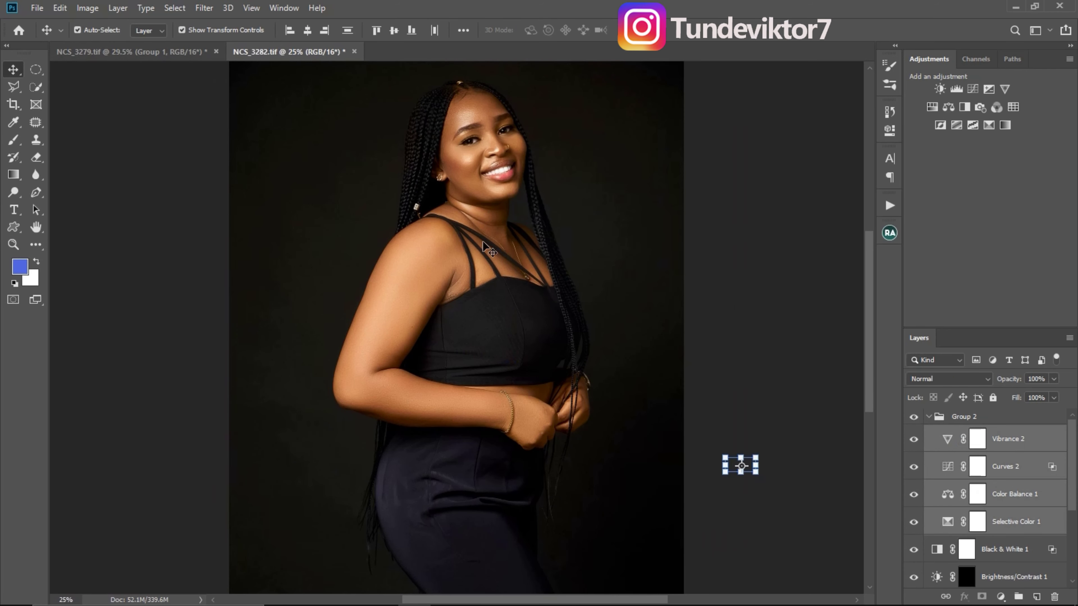
left_click(981, 423)
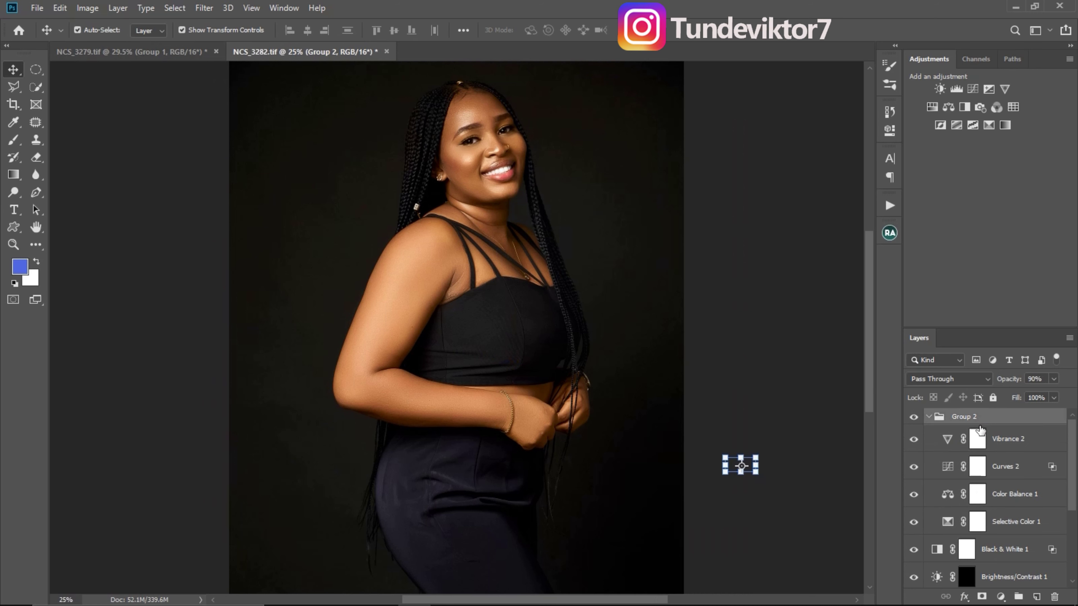
scroll(980, 430, "down", 3)
left_click(978, 427)
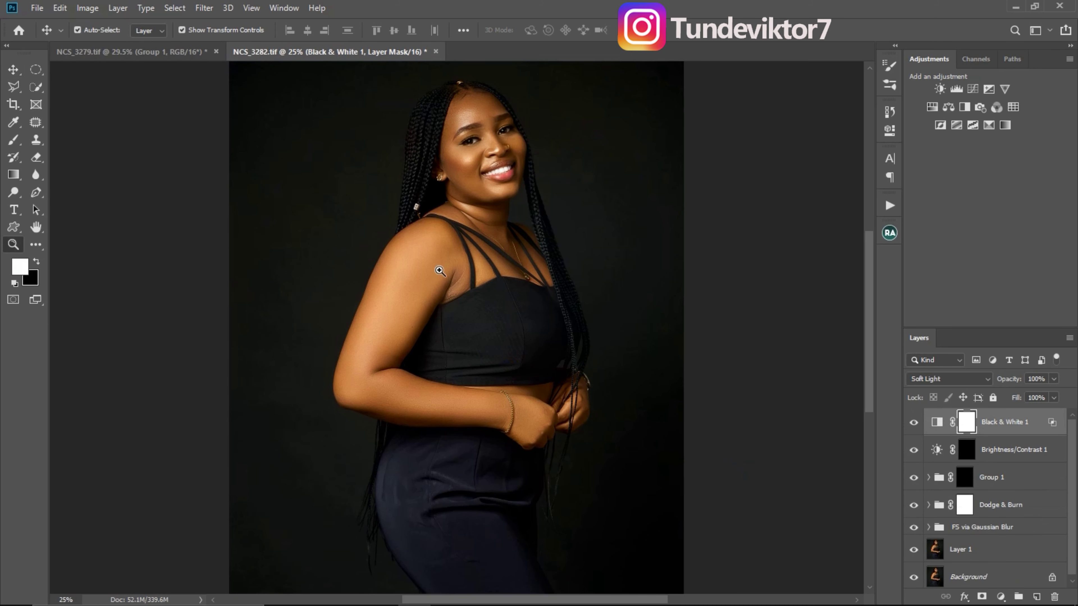
scroll(523, 281, "down", 3)
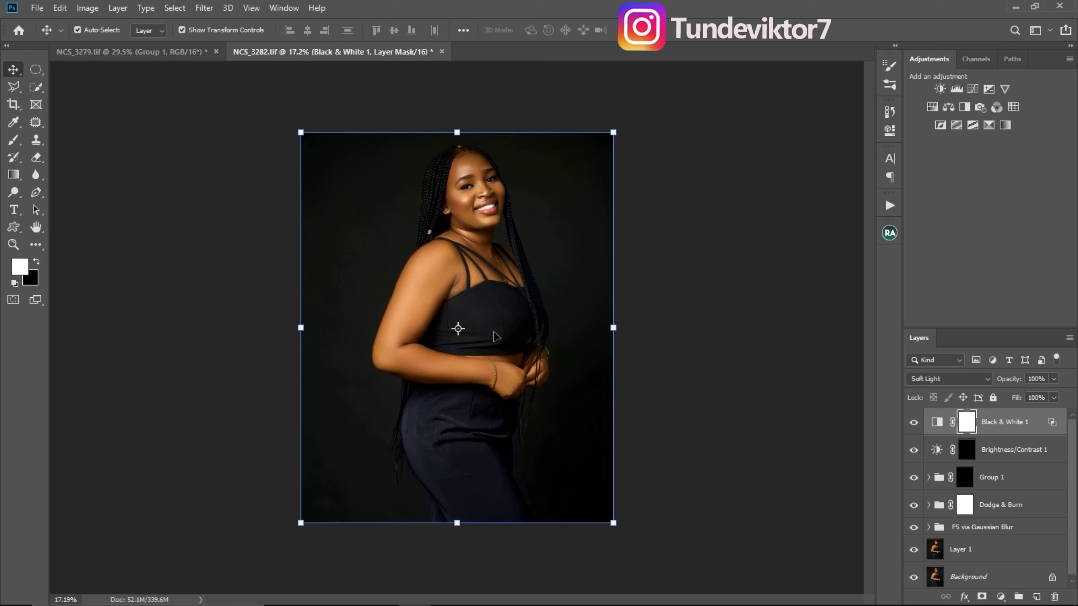
- Add a Color Lookup adjustment layer above Black & White 1 without loading a LUT
left_click(666, 293)
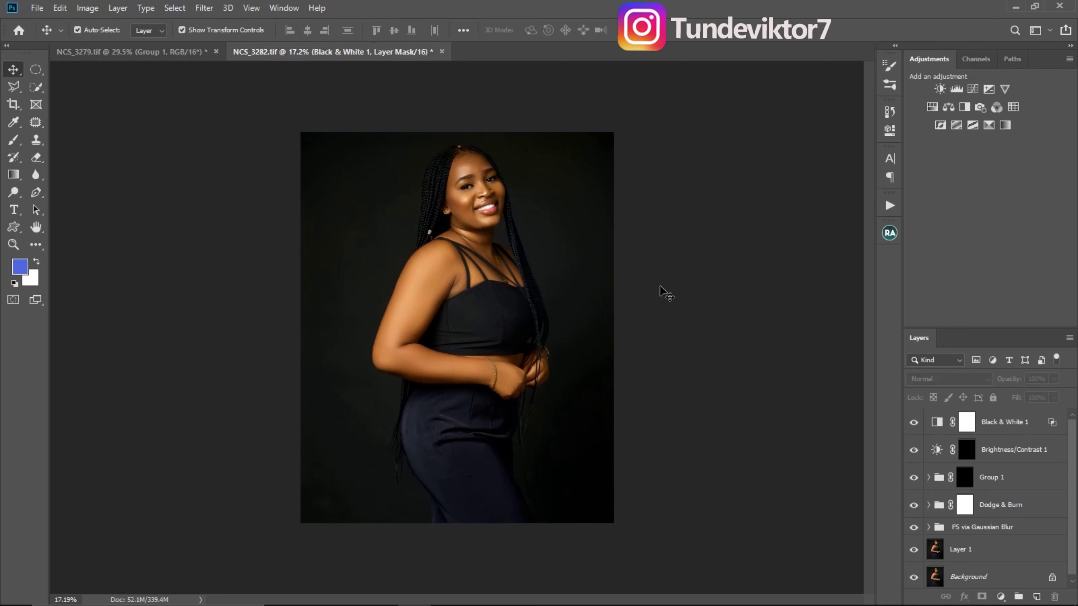
left_click(1015, 108)
left_click(851, 106)
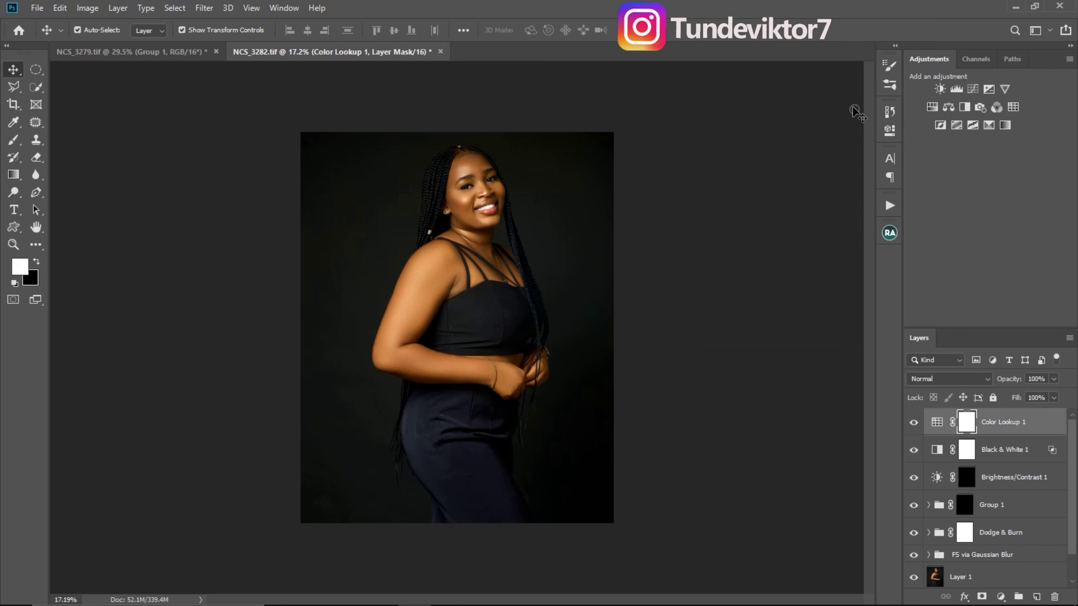
- Add a second Color Lookup adjustment layer at the top of the stack and load Teelens.CUBE from the Desktop as its 3D LUT
left_click(1000, 596)
left_click(1009, 523)
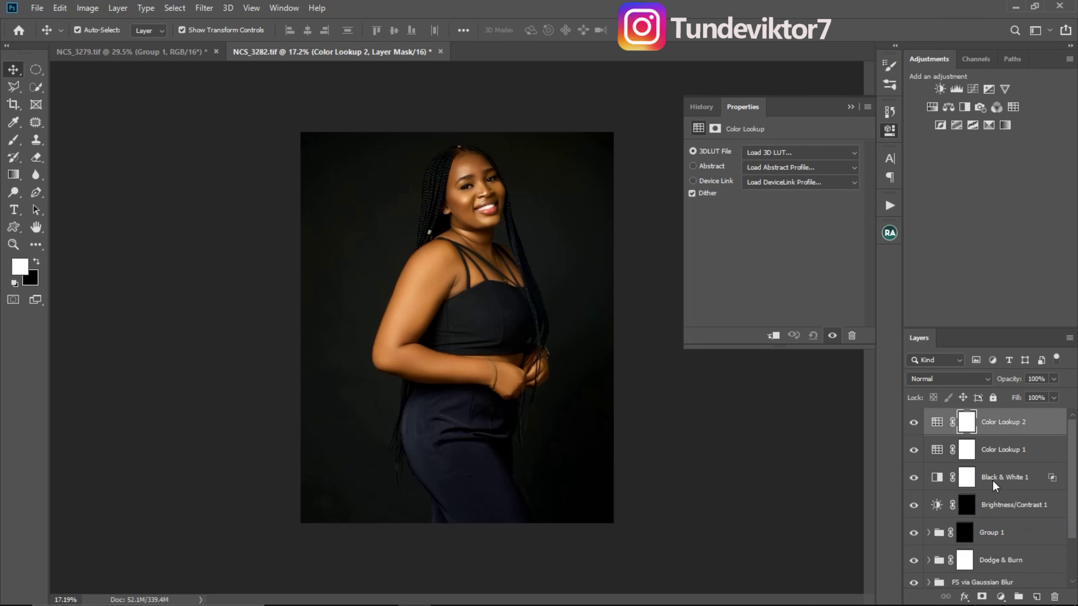
left_click(770, 154)
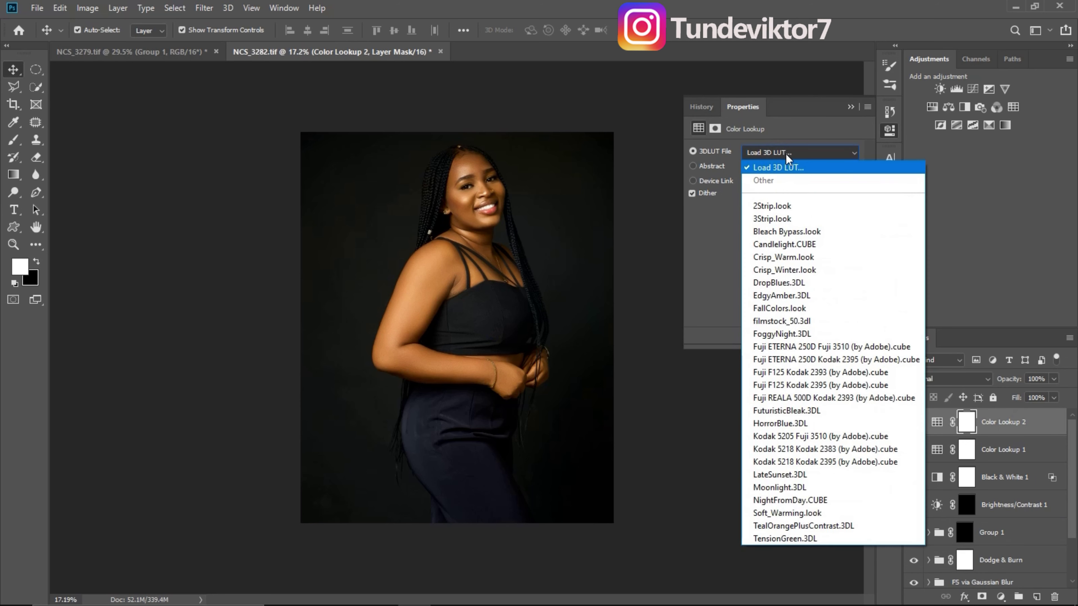
left_click(779, 169)
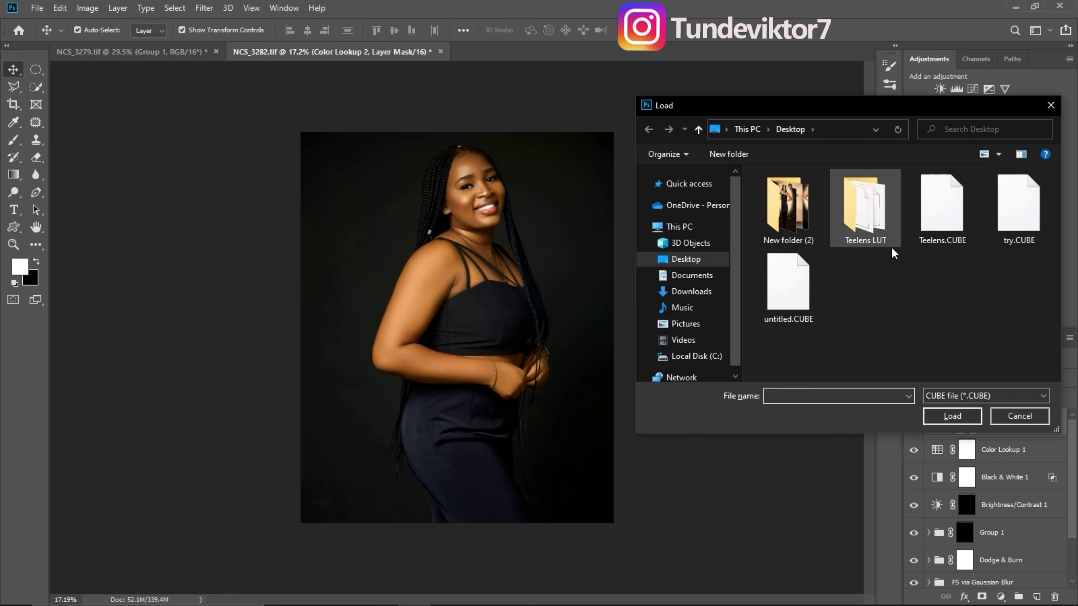
left_click(958, 227)
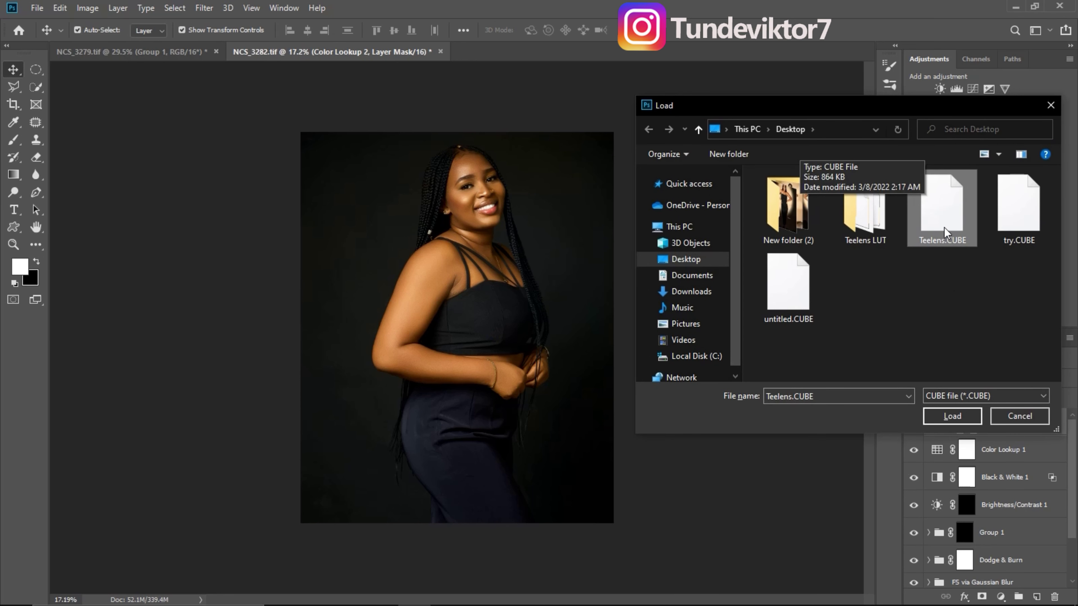
left_click(951, 415)
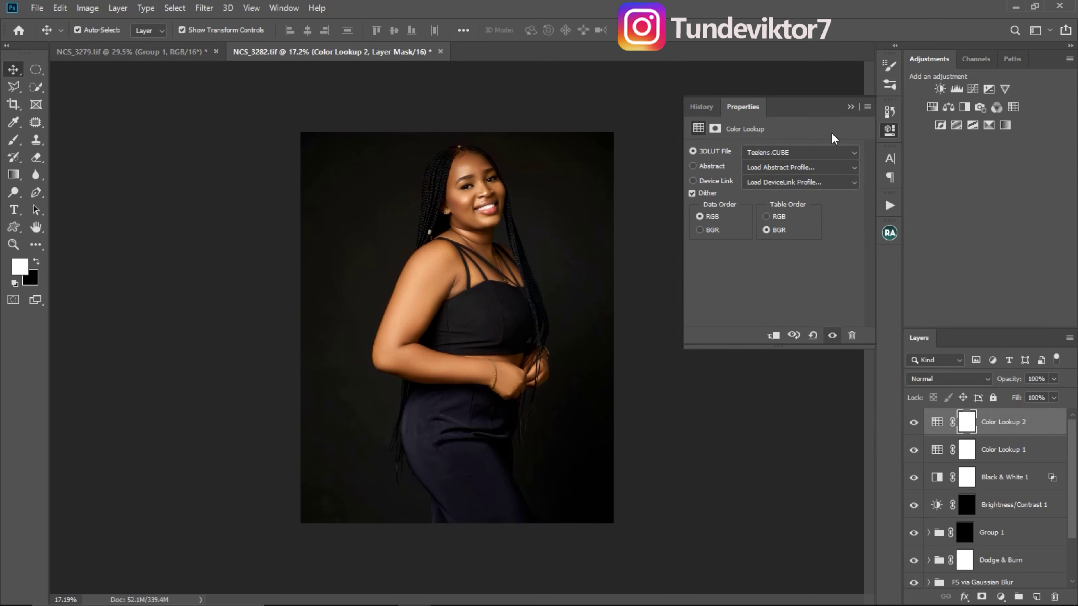
left_click(851, 107)
- Compare the portrait at closer range with Color Lookup 2 hidden and shown, and try out the layer's opacity control
key("z")
left_click_drag(483, 213, 539, 233)
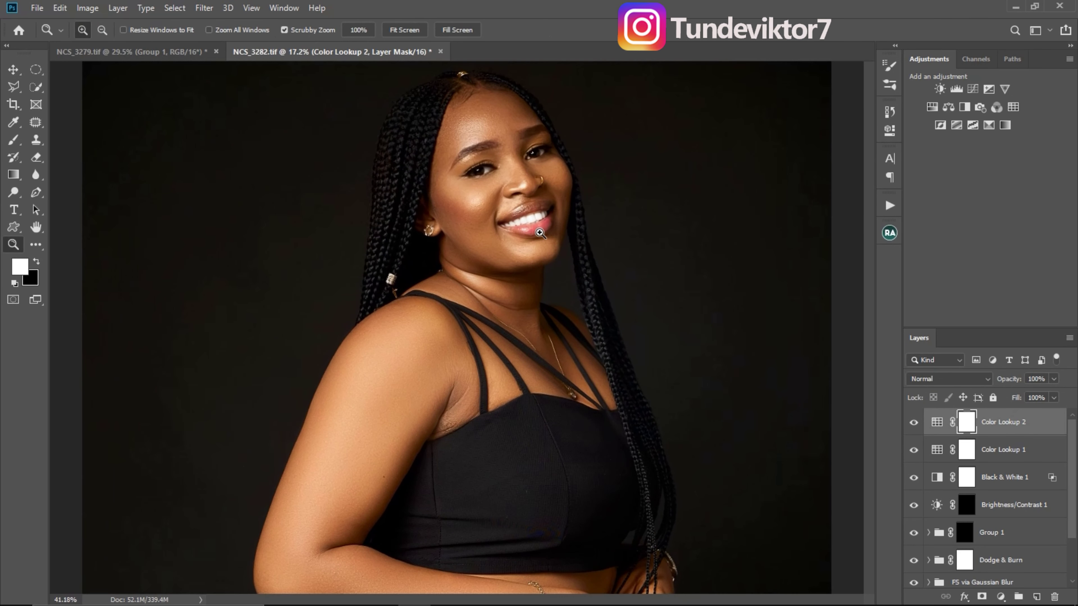
key("v")
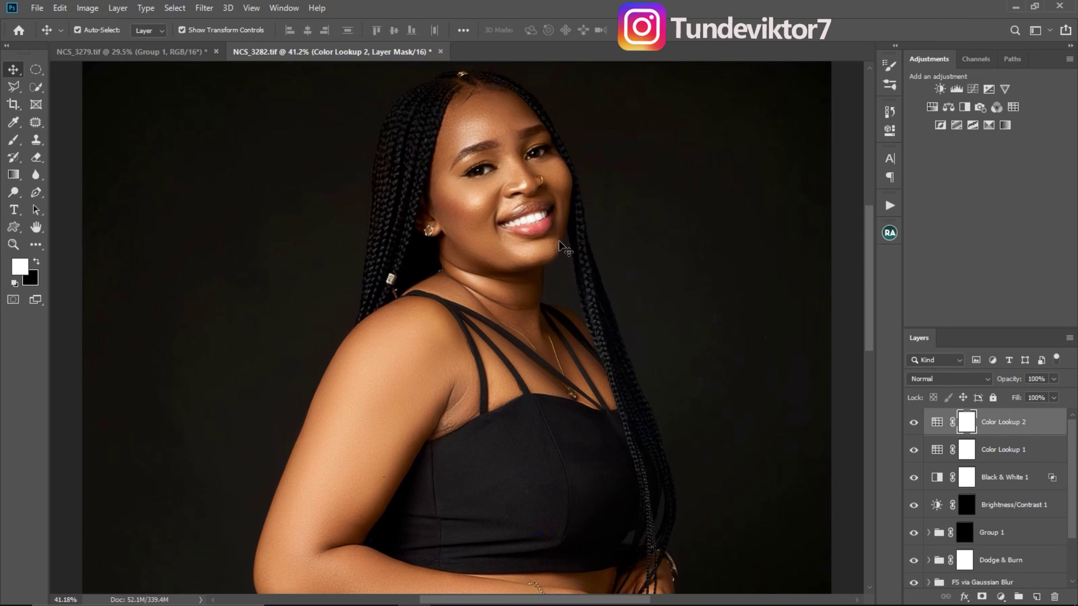
left_click(914, 422)
left_click(914, 424)
left_click(1055, 378)
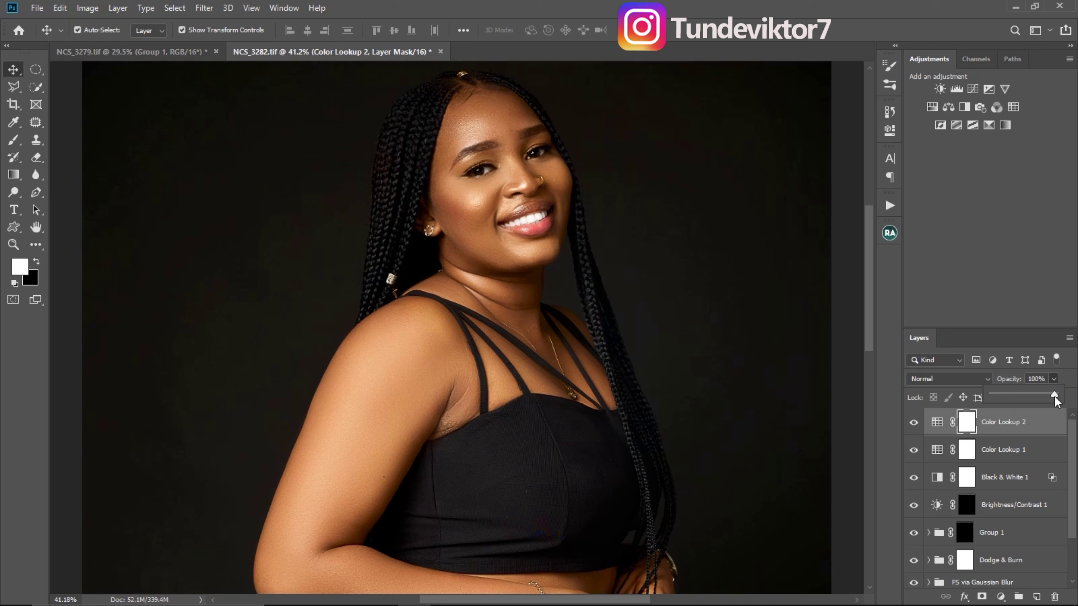
left_click_drag(1025, 398, 1025, 400)
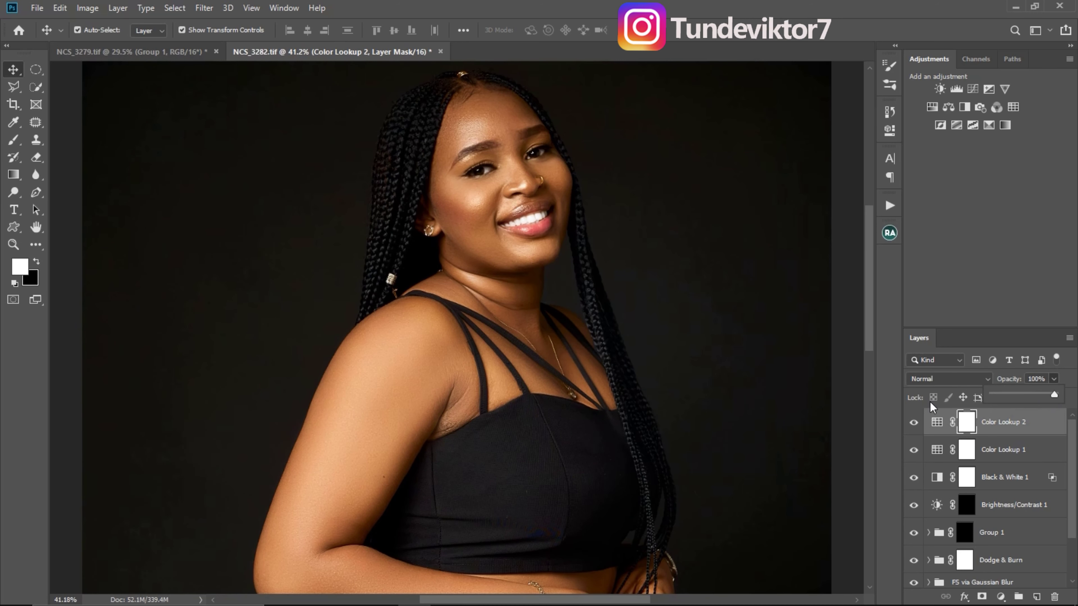